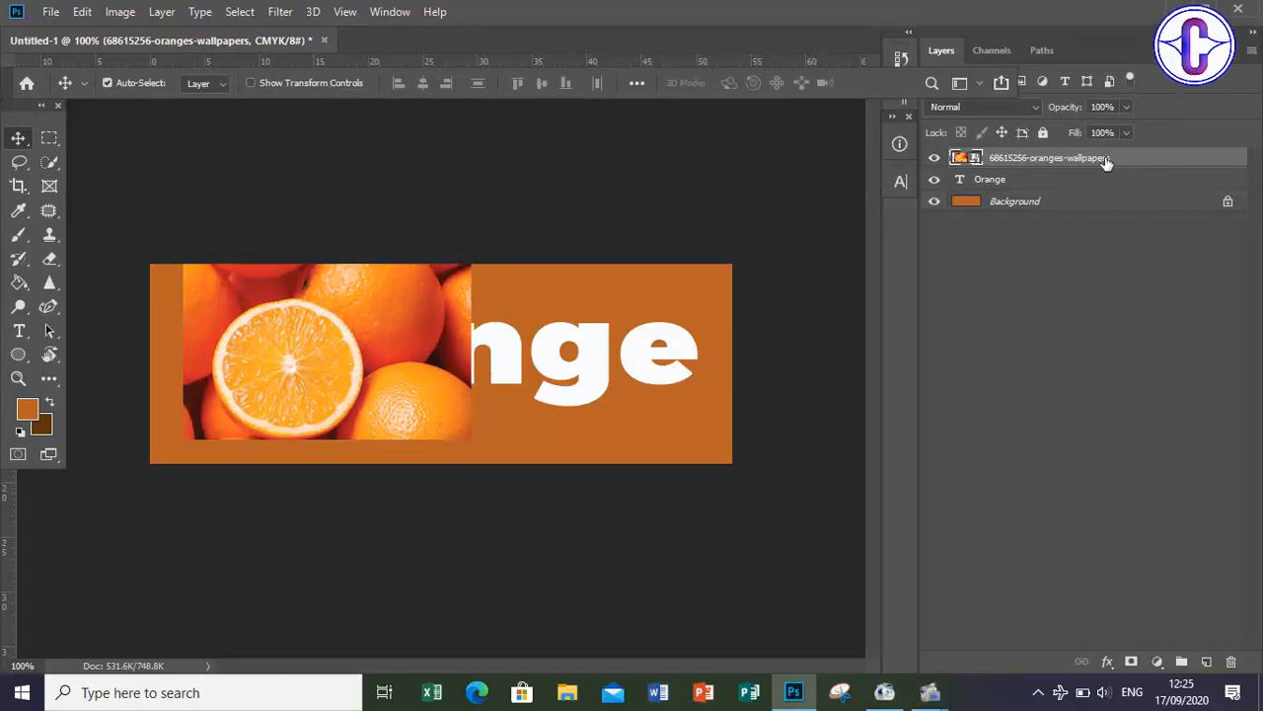
{"action": "right_click", "coordinate": [1106, 159]}
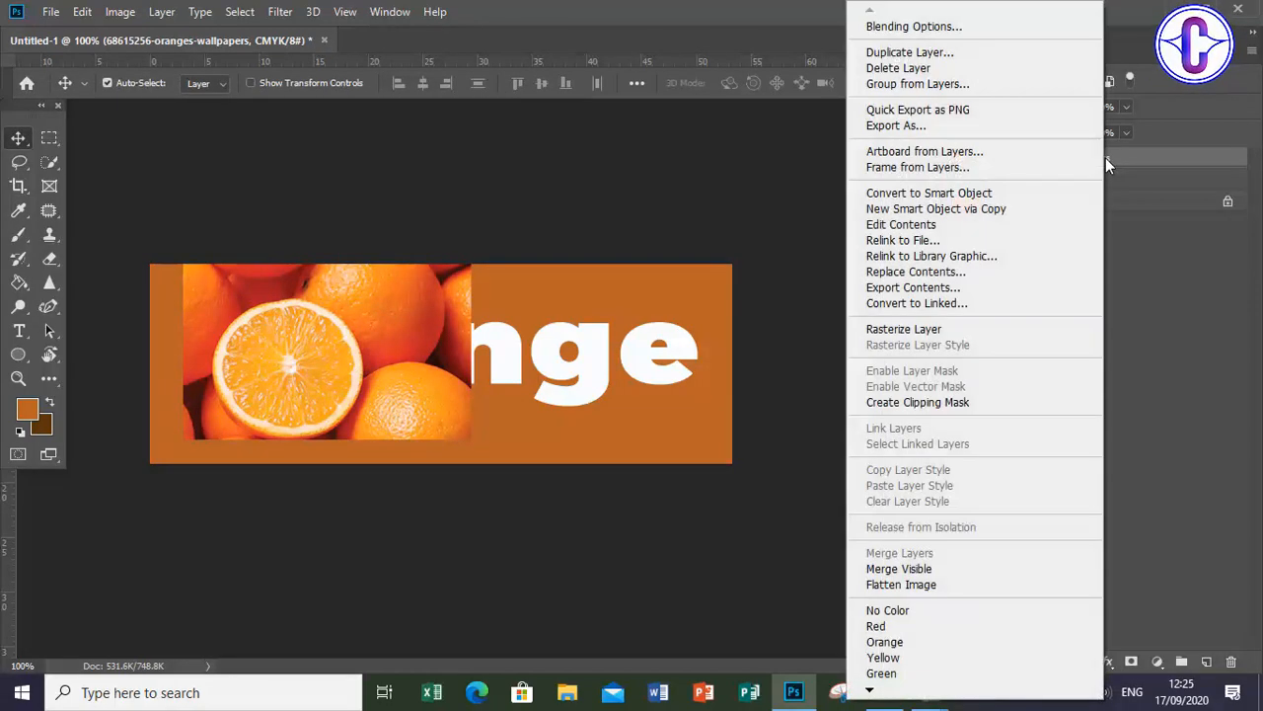
{"action": "left_click", "coordinate": [966, 402]}
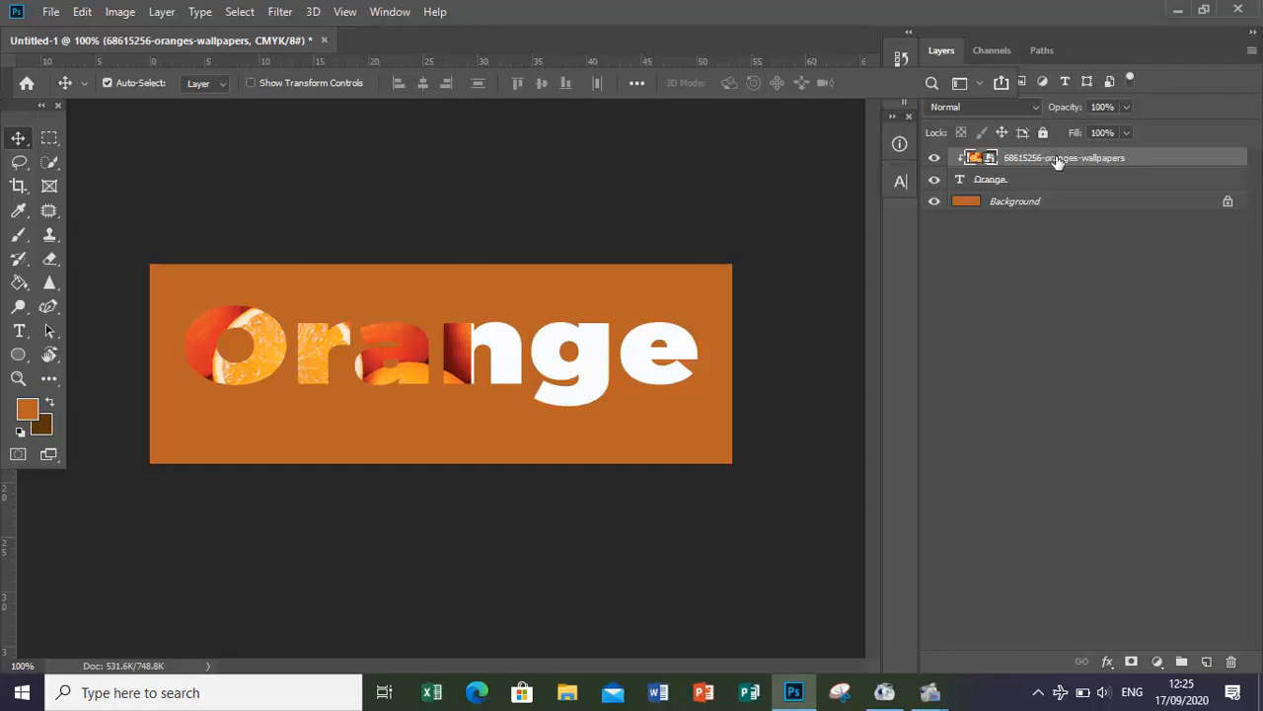
{"action": "right_click", "coordinate": [1056, 161]}
{"action": "left_click", "coordinate": [954, 403]}
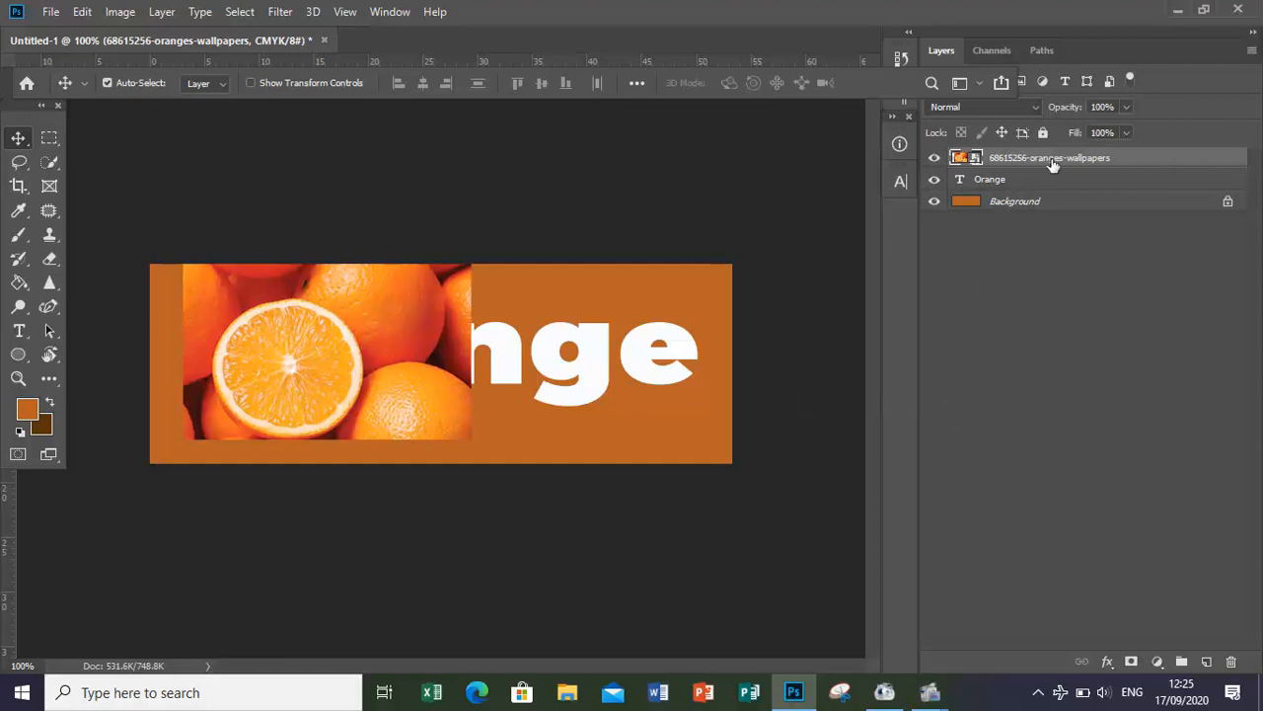
- Clip the oranges-wallpapers image layer to the "Orange" text layer with a clipping mask
{"action": "left_click", "coordinate": [1133, 187]}
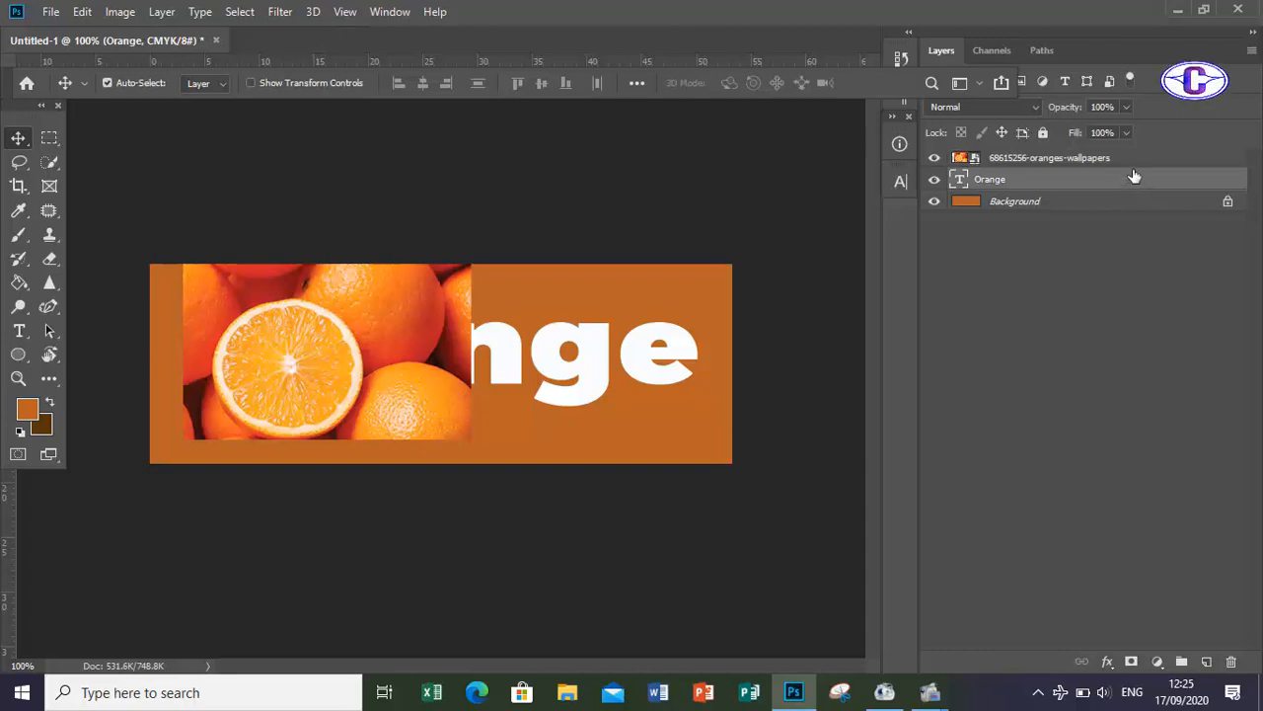
{"action": "left_click", "coordinate": [1138, 163]}
{"action": "right_click", "coordinate": [1139, 161]}
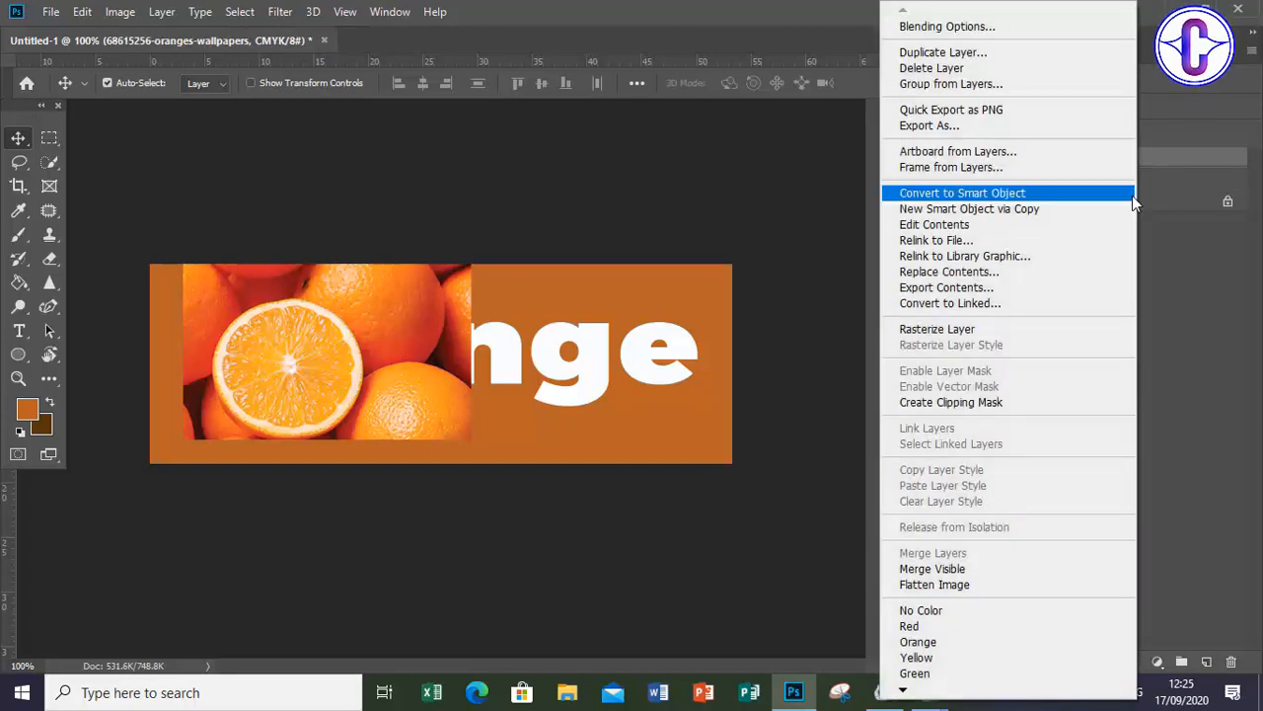
{"action": "left_click", "coordinate": [1023, 403]}
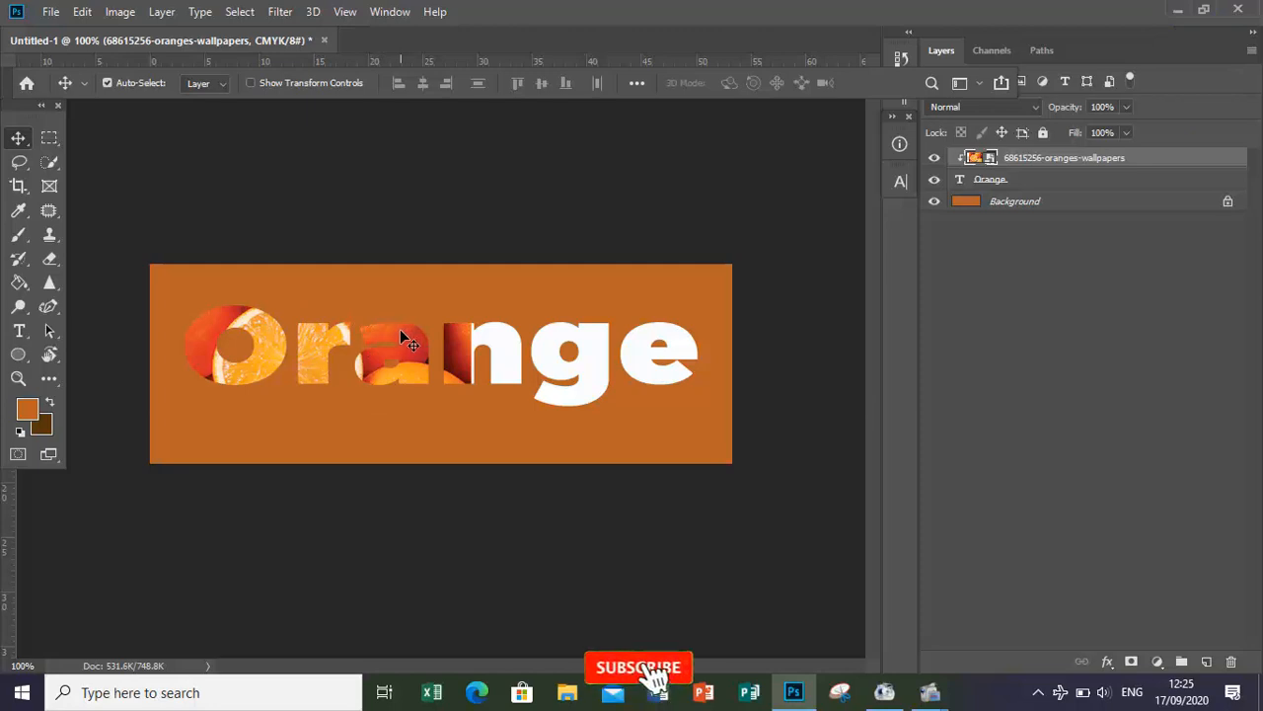
- Scale the clipped oranges image down proportionally to about 11% so it covers the letters "Or"
{"action": "key", "text": "ctrl+t"}
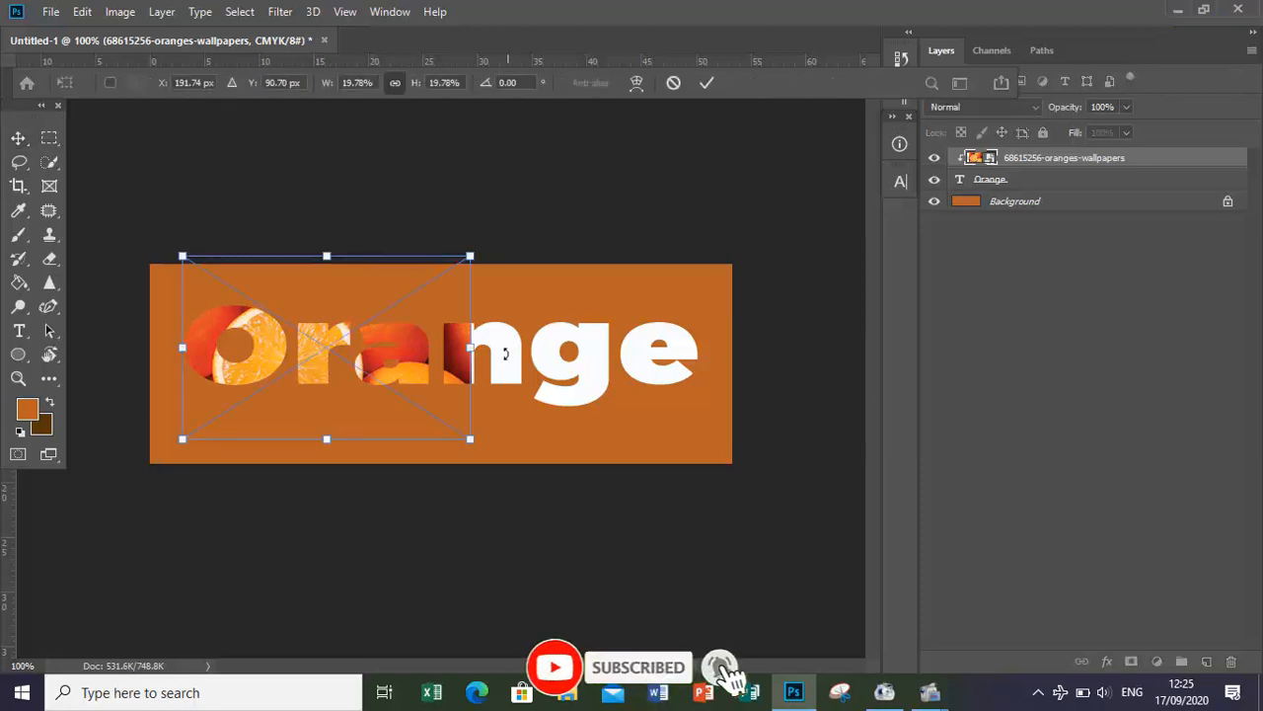
{"action": "left_click_drag", "start_coordinate": [476, 351], "coordinate": [345, 351]}
{"action": "key", "text": "Return"}
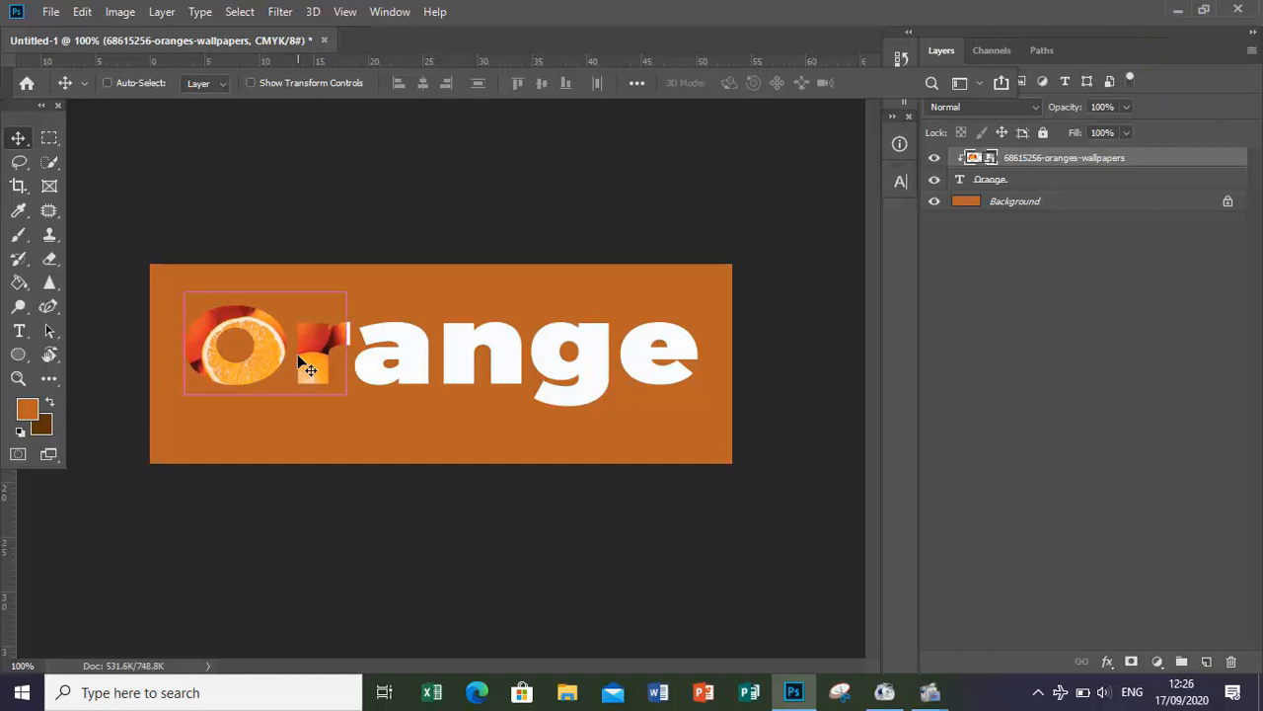
- Duplicate the oranges image layer three times and spread the copies over the middle letters of the word
{"action": "key", "text": "ctrl+j"}
{"action": "key", "text": "ctrl+j"}
{"action": "key", "text": "ctrl+j"}
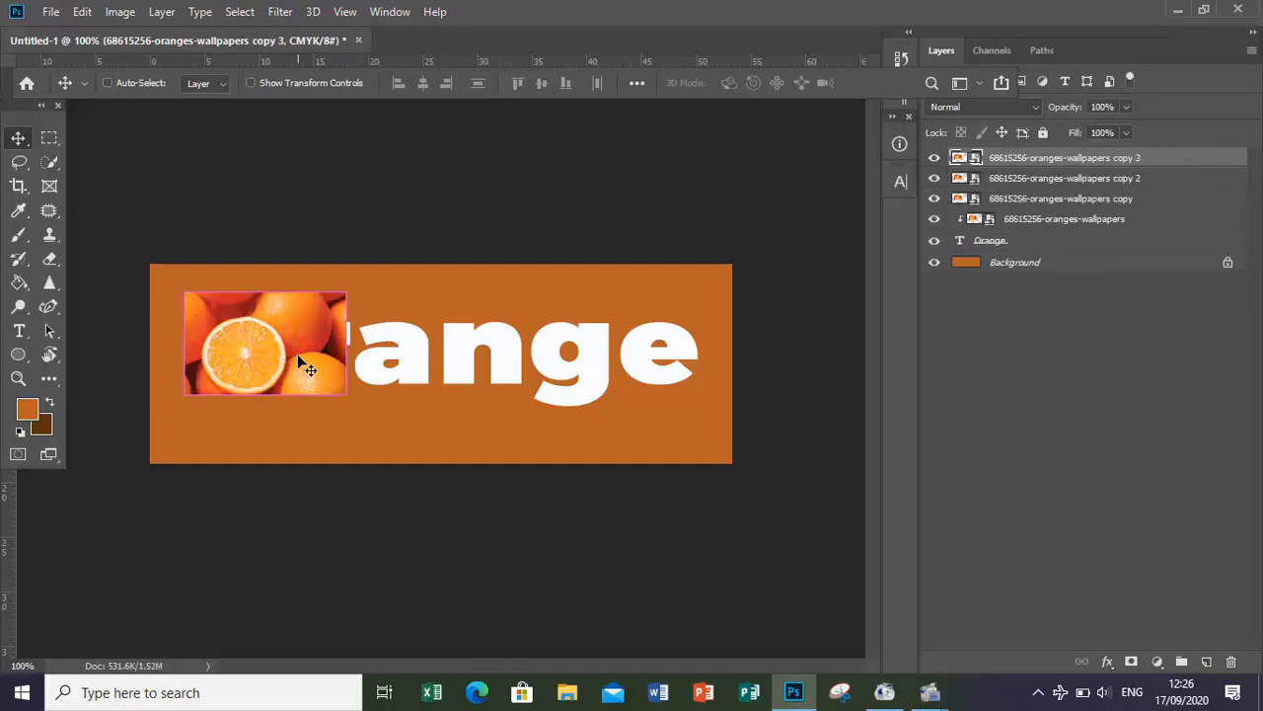
{"action": "left_click_drag", "start_coordinate": [302, 319], "coordinate": [521, 307]}
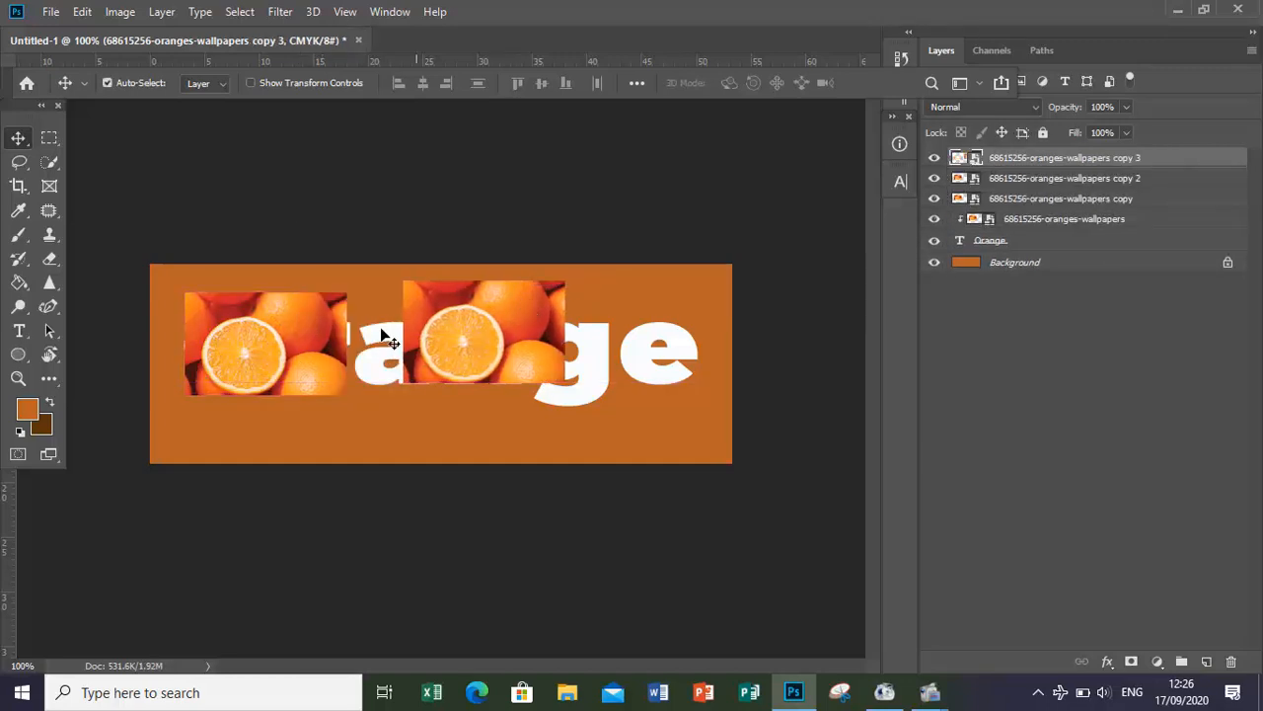
{"action": "left_click_drag", "start_coordinate": [239, 353], "coordinate": [462, 379]}
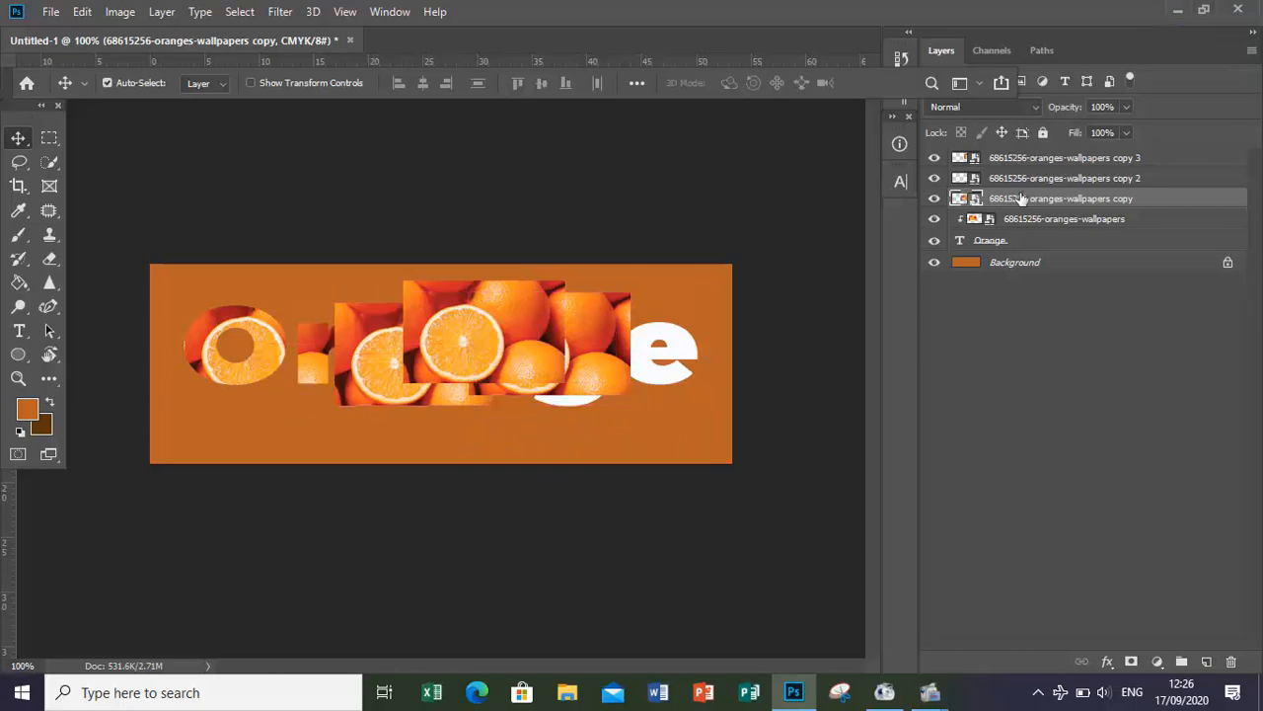
- Clip the first oranges copy to the text and move the other two copies over the letters "g" and "e"
{"action": "right_click", "coordinate": [1047, 199]}
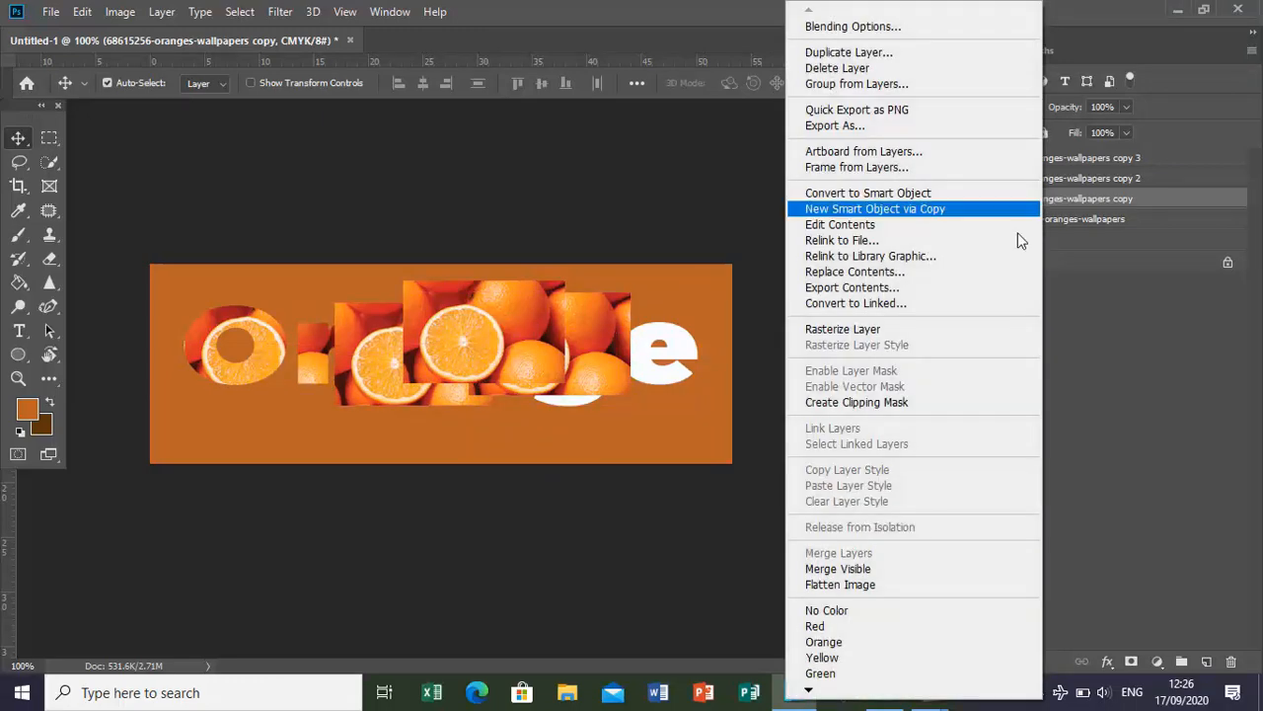
{"action": "left_click", "coordinate": [962, 403]}
{"action": "left_click_drag", "start_coordinate": [542, 346], "coordinate": [733, 317]}
{"action": "mouse_move", "coordinate": [533, 371]}
{"action": "left_mouse_down"}
{"action": "mouse_move", "coordinate": [674, 378]}
{"action": "mouse_move", "coordinate": [533, 367]}
{"action": "left_mouse_up"}
- Shift the second oranges copy to the left so it covers the letters "n" and "g"
{"action": "left_click", "coordinate": [446, 350]}
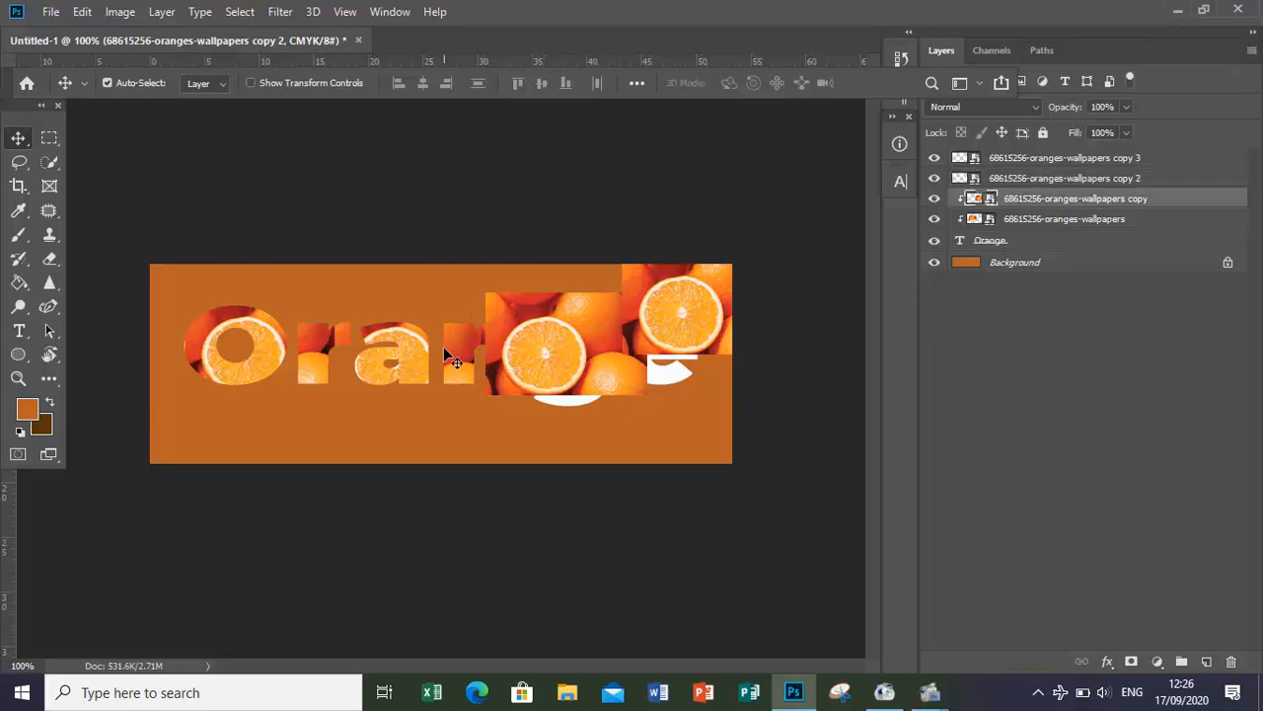
{"action": "key", "text": "ctrl+t"}
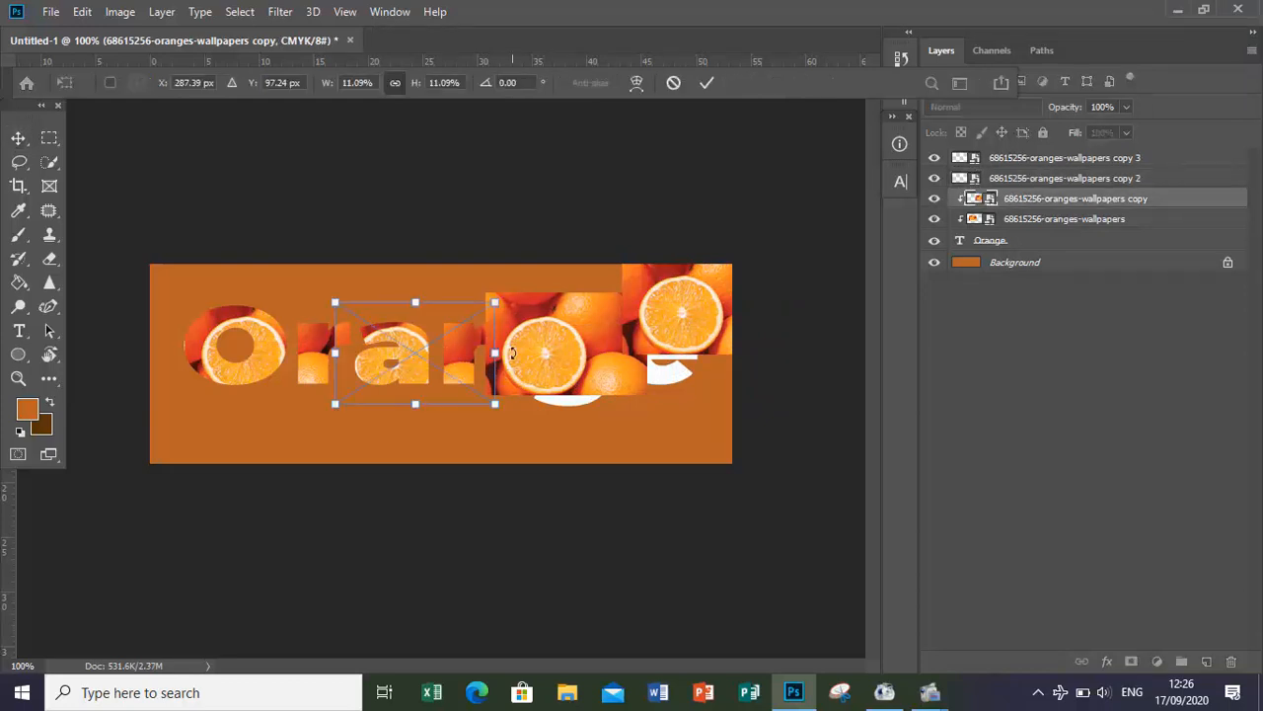
{"action": "mouse_move", "coordinate": [494, 351]}
{"action": "left_mouse_down"}
{"action": "mouse_move", "coordinate": [474, 362]}
{"action": "mouse_move", "coordinate": [499, 346]}
{"action": "left_mouse_up"}
{"action": "key", "text": "Return"}
{"action": "right_click", "coordinate": [498, 346]}
{"action": "key", "text": "Escape"}
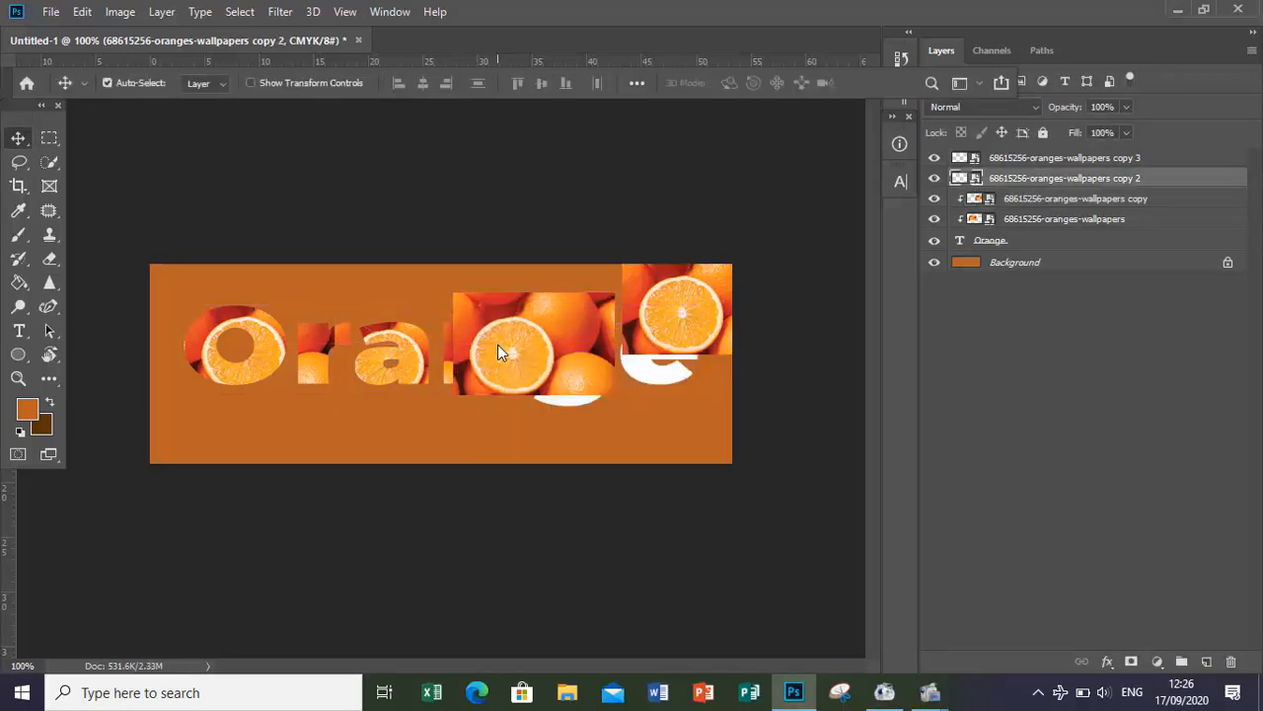
- Flip the second oranges copy vertically and lower it about 1.5 mm over the letters "ng"
{"action": "key", "text": "ctrl+t"}
{"action": "right_click", "coordinate": [498, 344]}
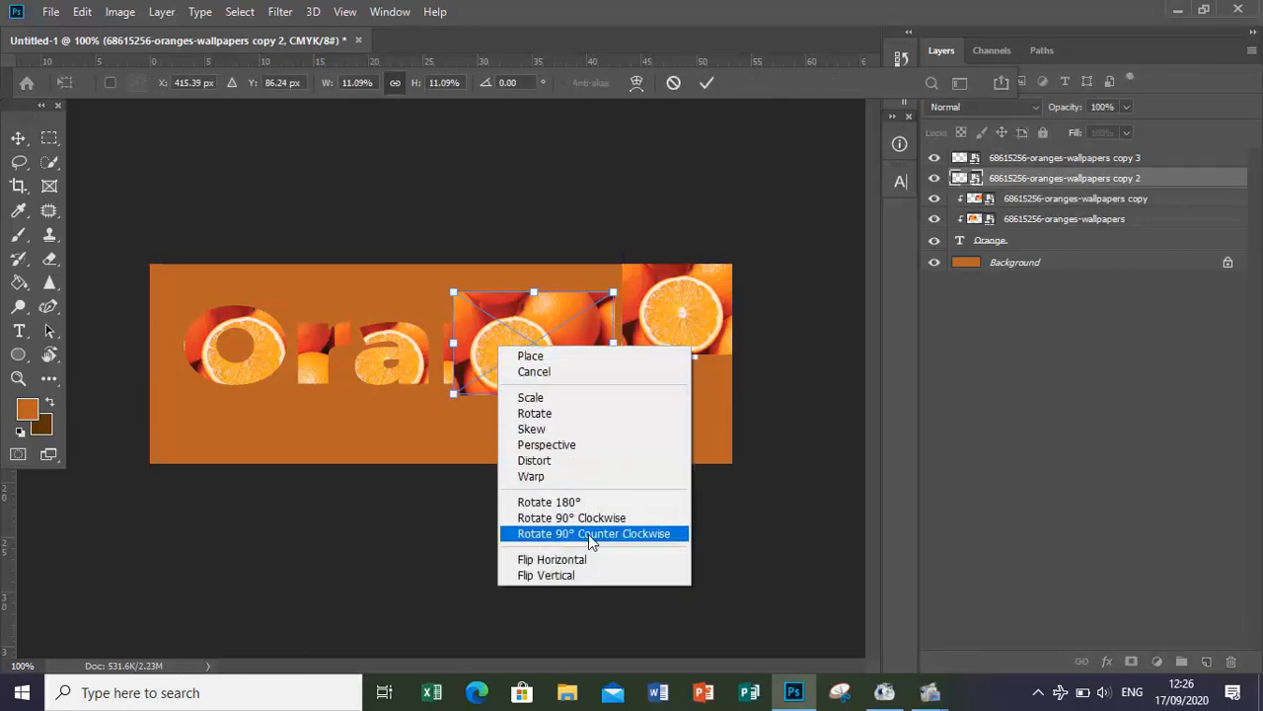
{"action": "left_click", "coordinate": [577, 581]}
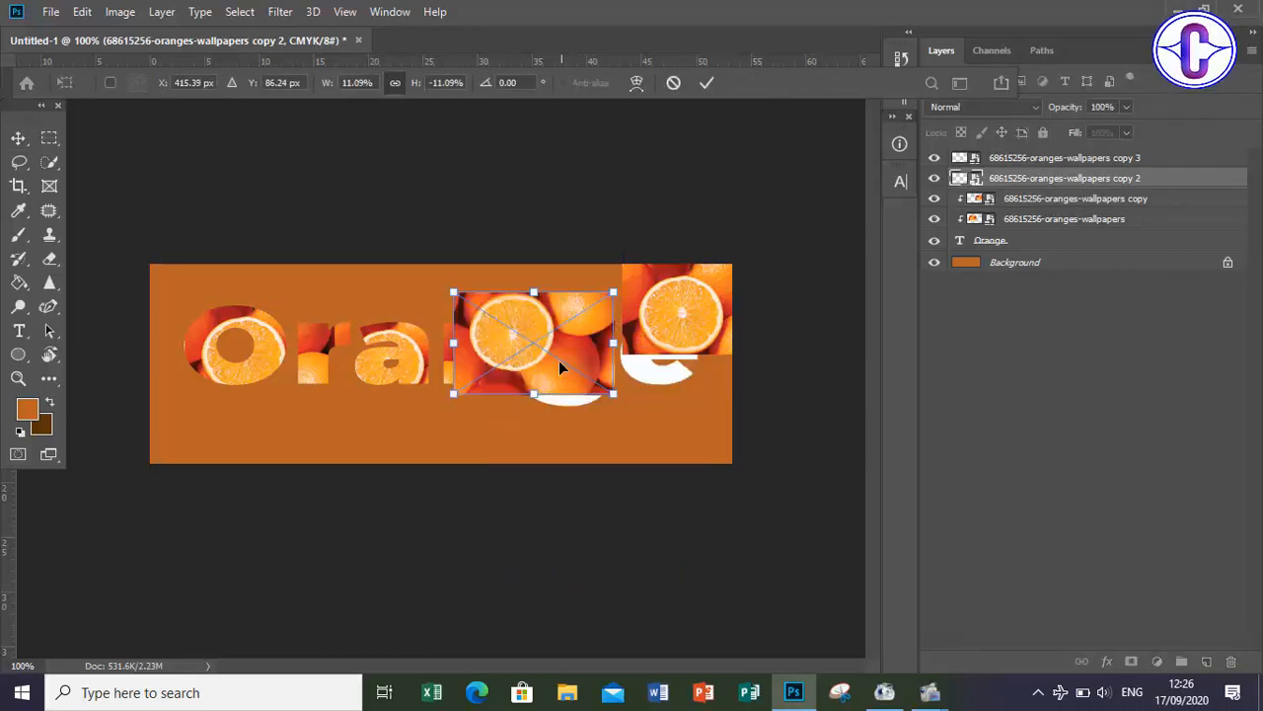
{"action": "left_click_drag", "start_coordinate": [559, 360], "coordinate": [552, 370]}
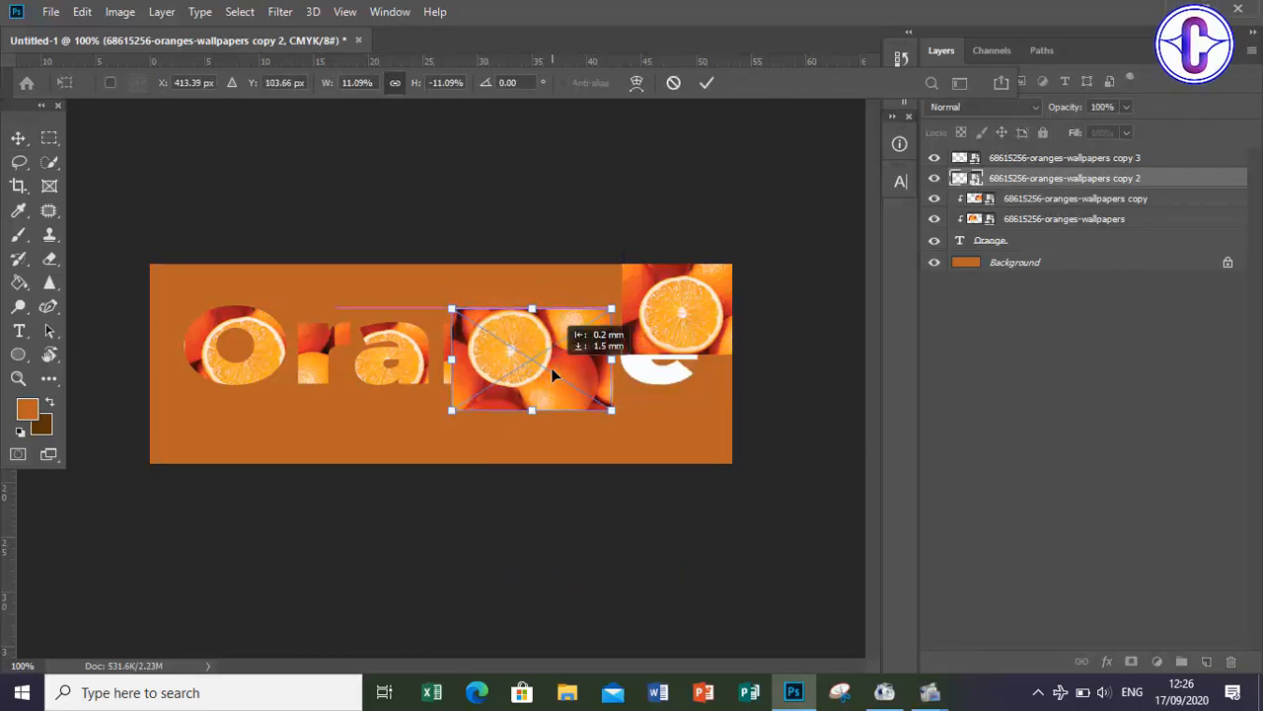
{"action": "key", "text": "Return"}
- Clip the second oranges copy to the text and nudge it into place inside the letters "n" and "g"
{"action": "right_click", "coordinate": [1027, 185]}
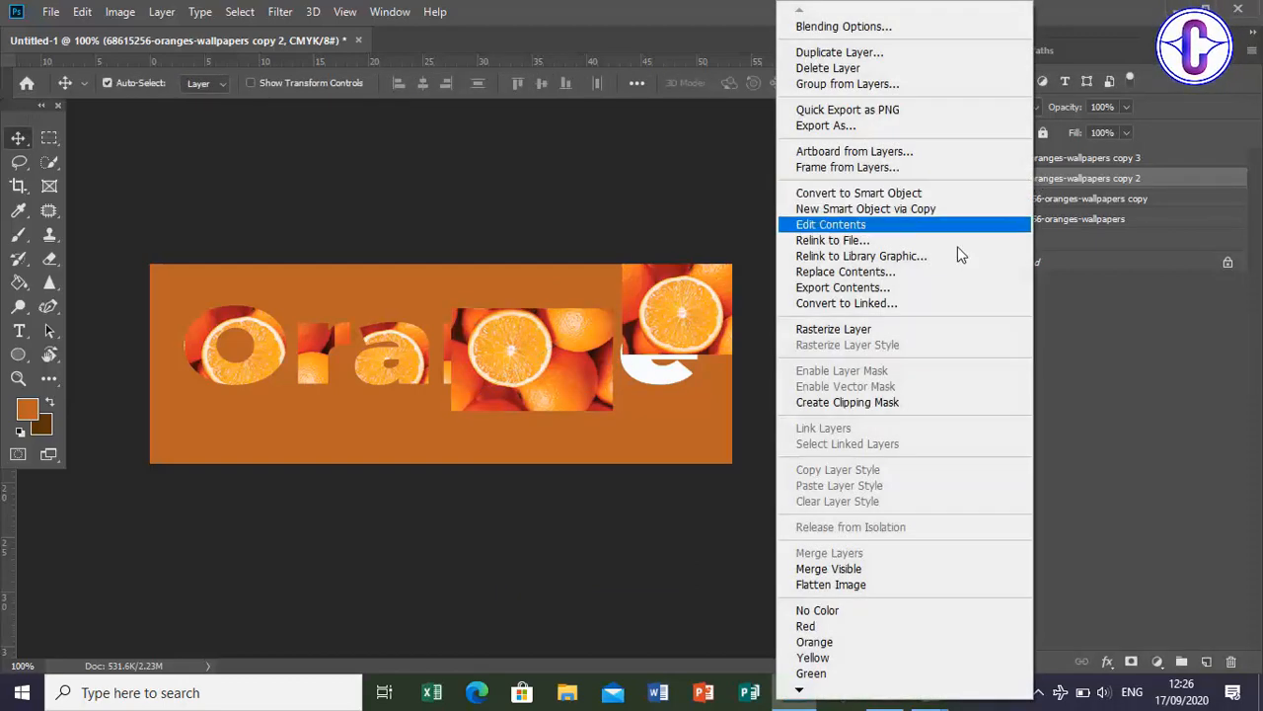
{"action": "left_click", "coordinate": [856, 402]}
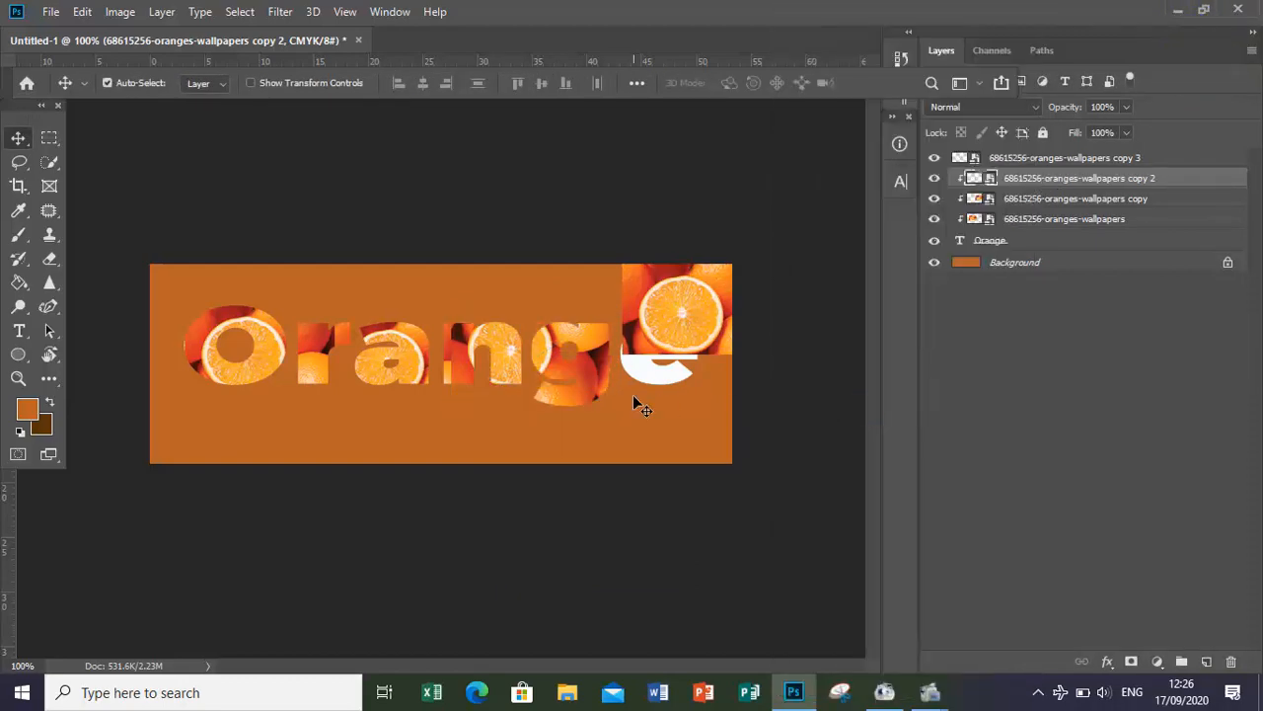
{"action": "mouse_move", "coordinate": [557, 358]}
{"action": "left_mouse_down"}
{"action": "mouse_move", "coordinate": [577, 387]}
{"action": "mouse_move", "coordinate": [575, 370]}
{"action": "mouse_move", "coordinate": [562, 373]}
{"action": "left_mouse_up"}
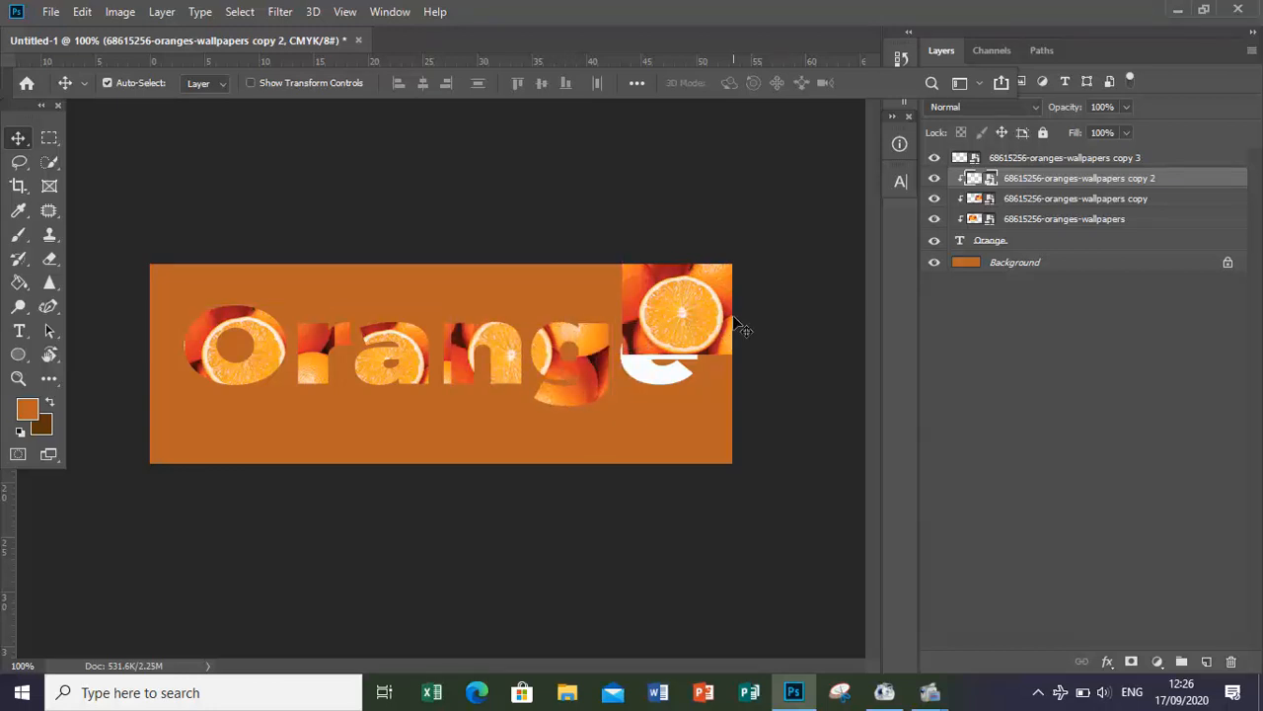
{"action": "key", "text": "Left"}
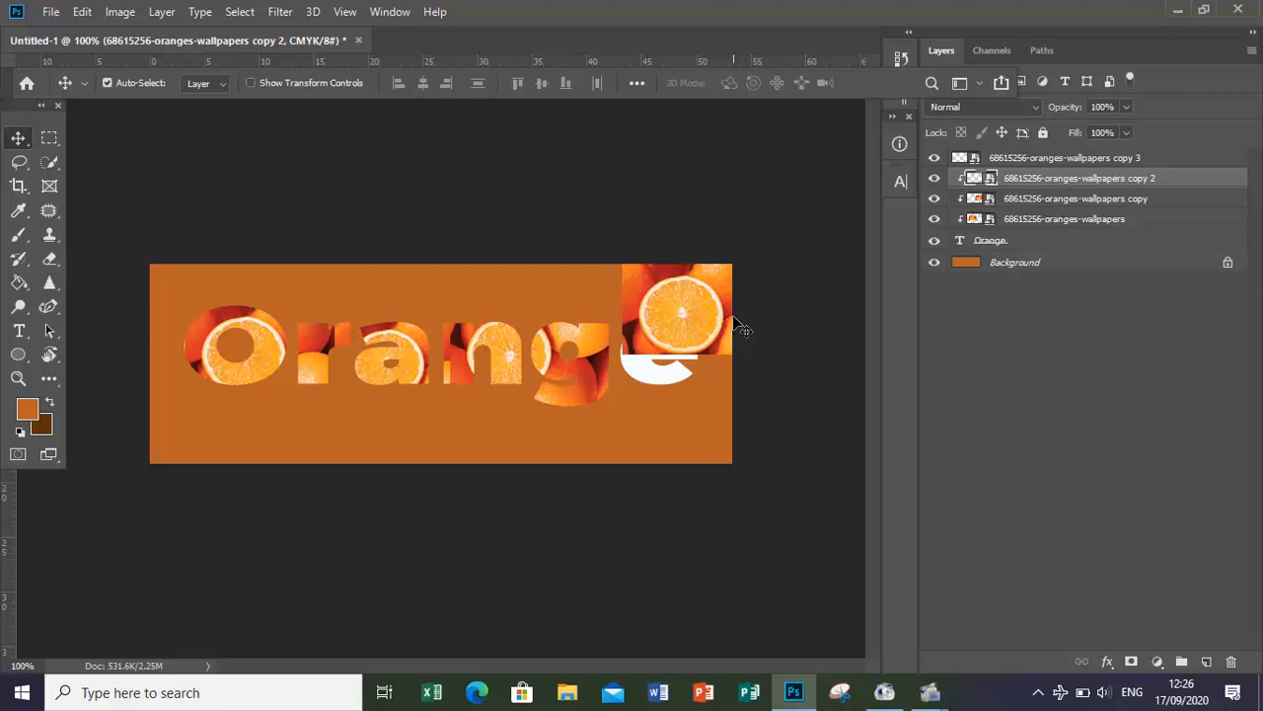
- Move the third oranges copy down so it covers the whole letter "e"
{"action": "left_click", "coordinate": [677, 307]}
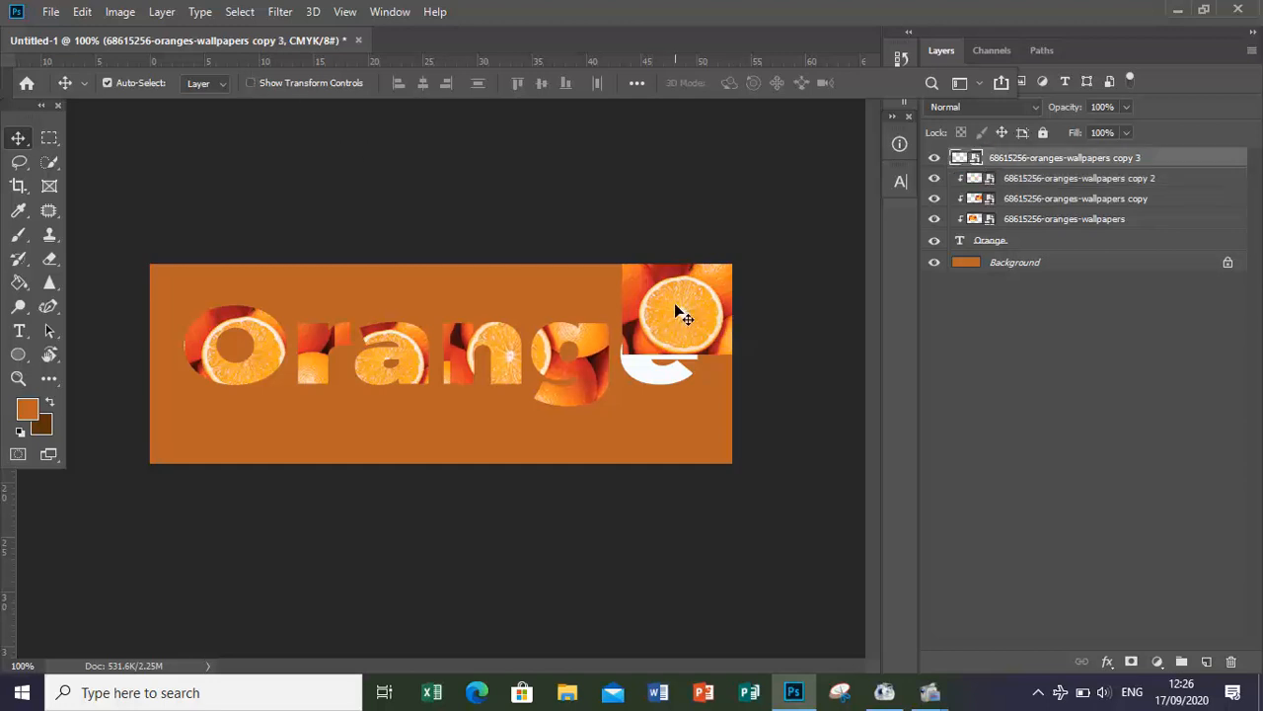
{"action": "left_click_drag", "start_coordinate": [676, 307], "coordinate": [665, 355]}
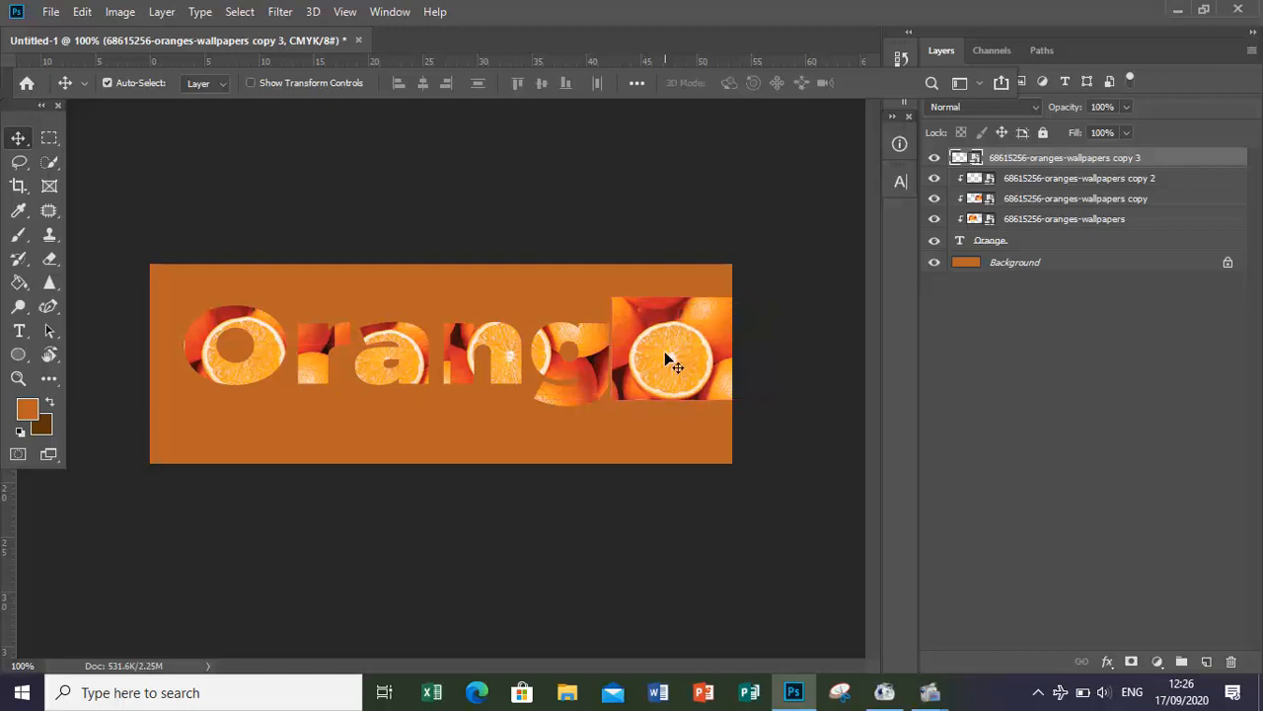
{"action": "right_click", "coordinate": [665, 355]}
{"action": "key", "text": "Escape"}
- Flip the third oranges copy horizontally and shift it left over the letter "e"
{"action": "key", "text": "ctrl+t"}
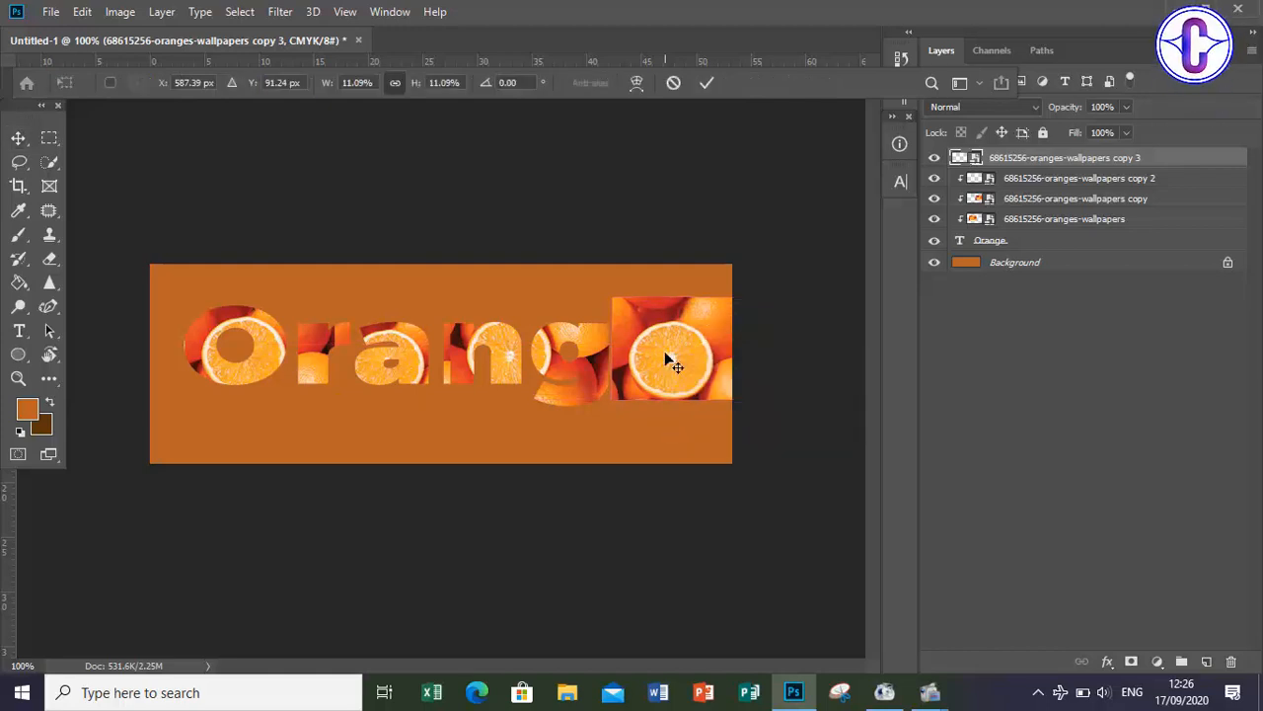
{"action": "right_click", "coordinate": [666, 352]}
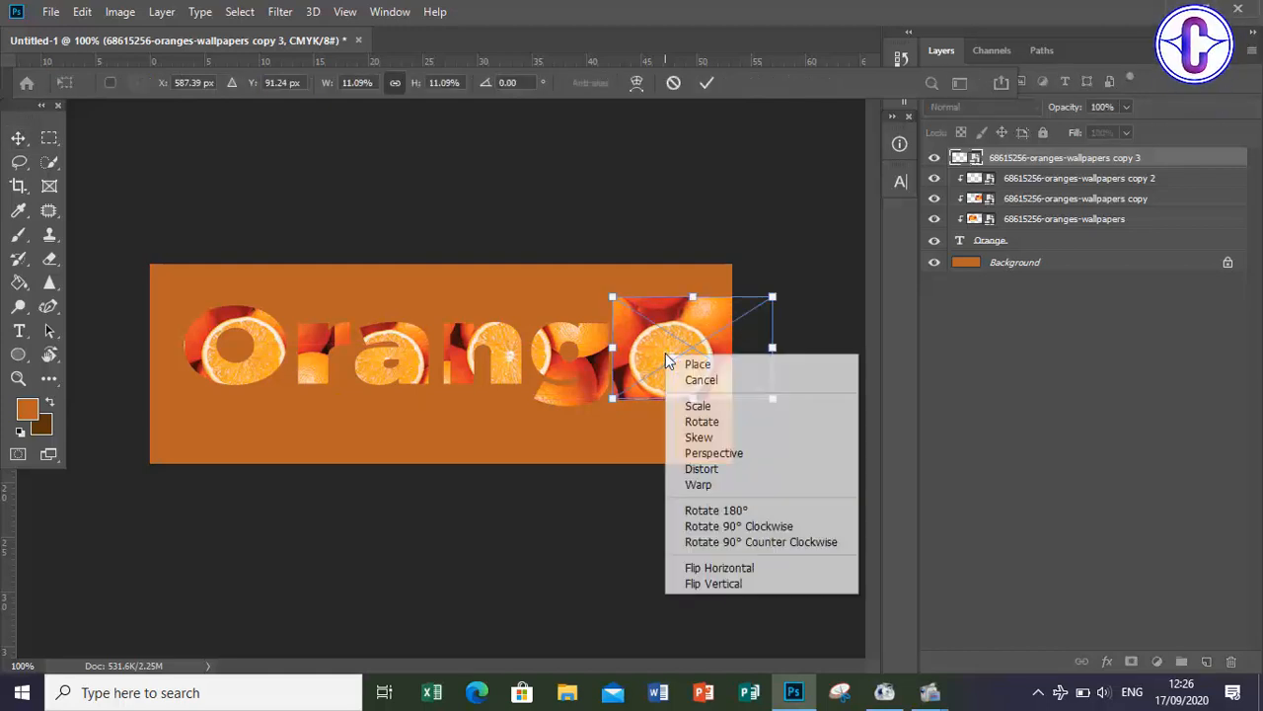
{"action": "left_click", "coordinate": [756, 566]}
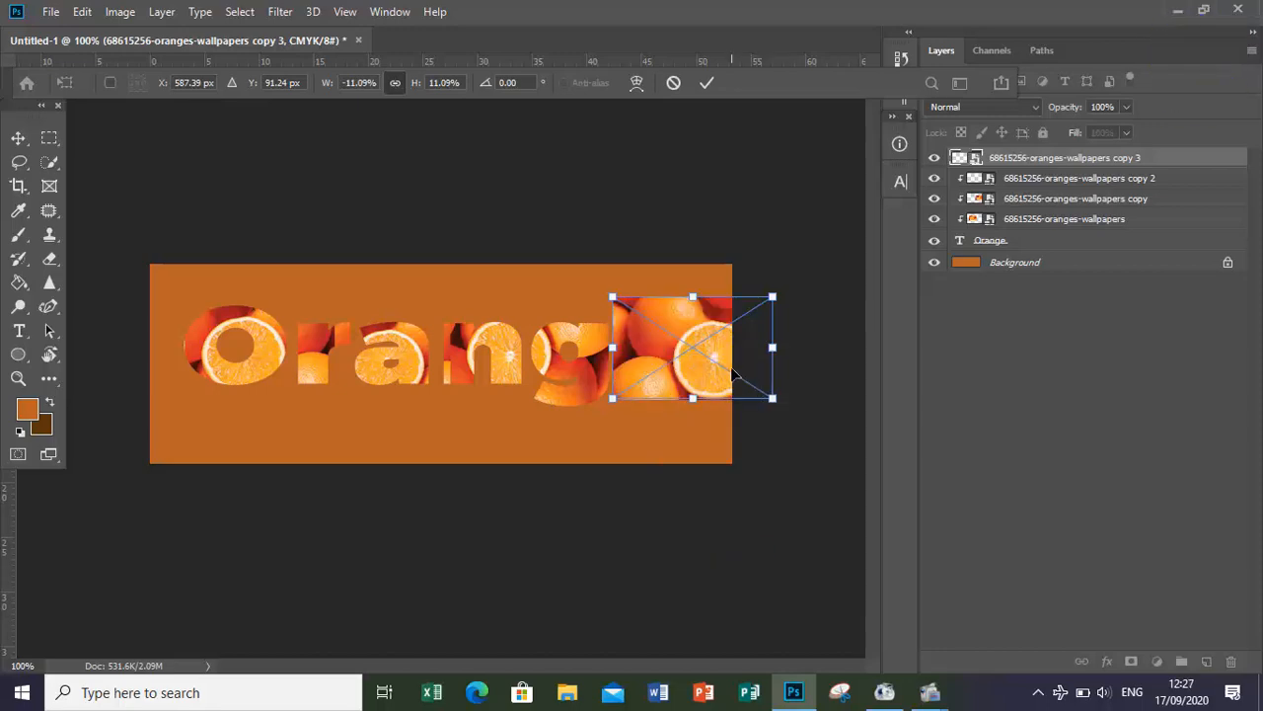
{"action": "left_click_drag", "start_coordinate": [734, 373], "coordinate": [700, 366]}
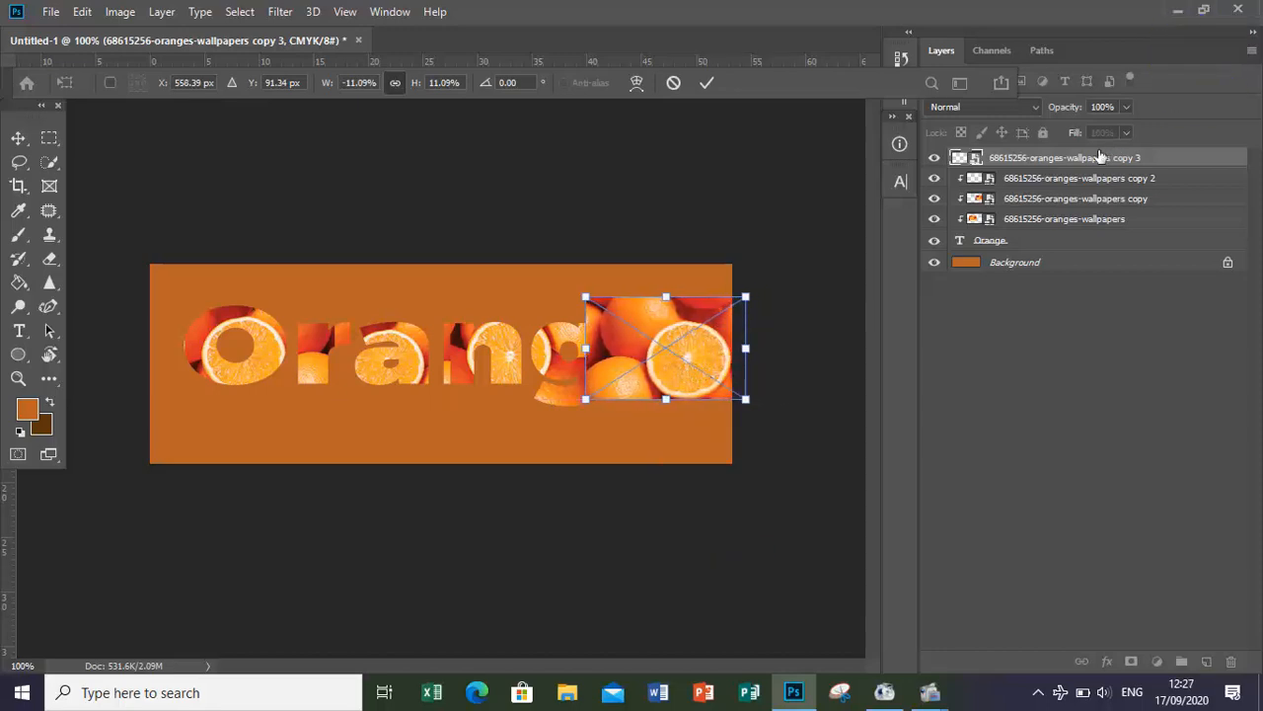
{"action": "key", "text": "Return"}
- Clip the third oranges copy to the text and nudge the original oranges image within the letter "O"
{"action": "right_click", "coordinate": [1115, 164]}
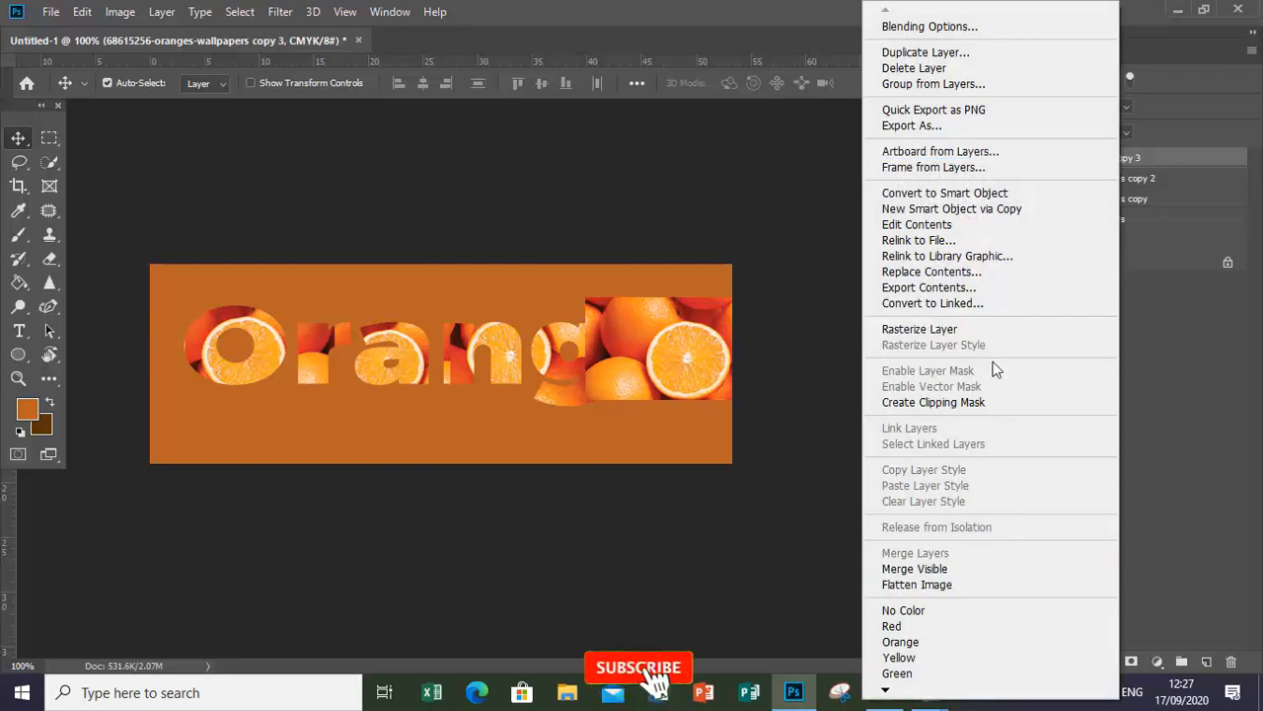
{"action": "left_click", "coordinate": [977, 402]}
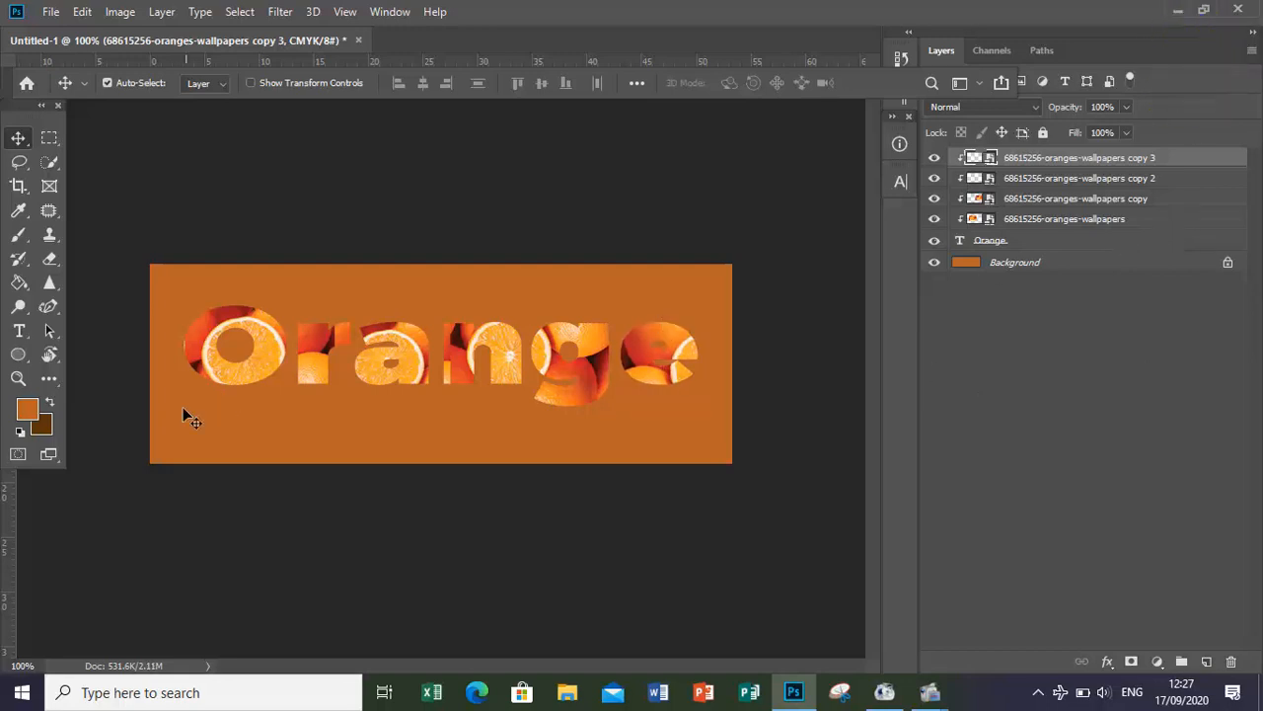
{"action": "left_click", "coordinate": [210, 335]}
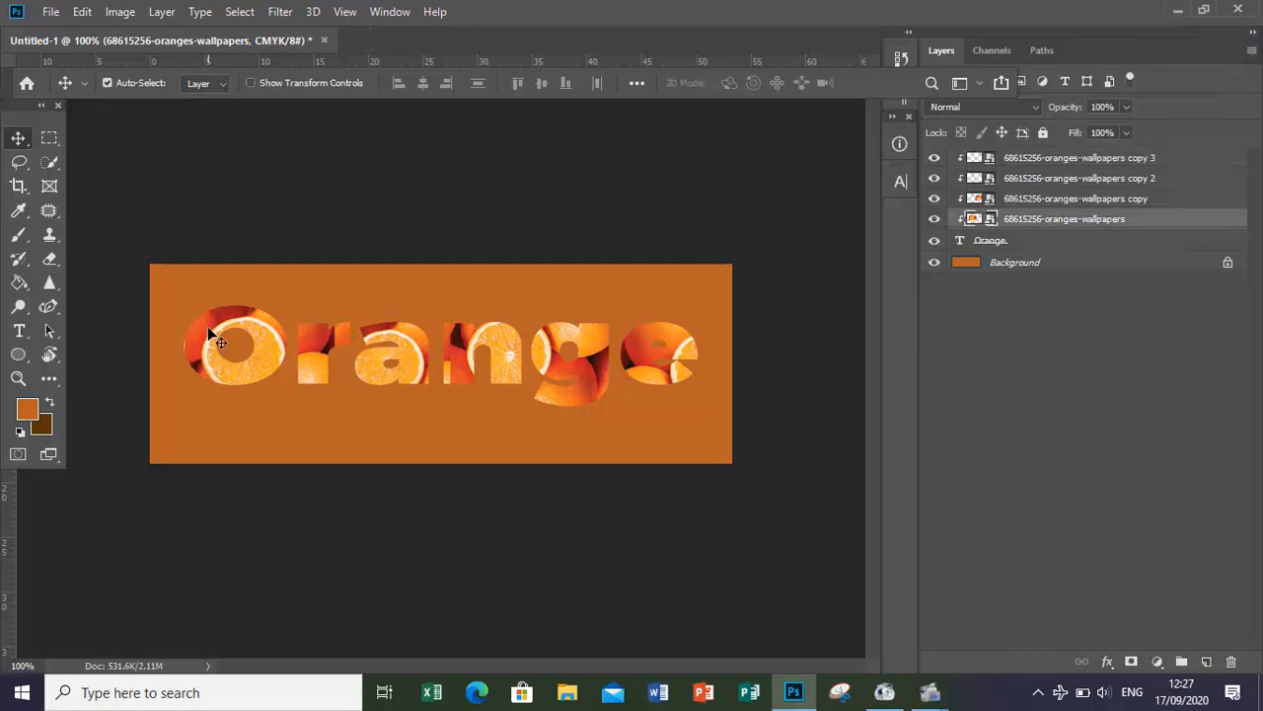
{"action": "key", "text": "Left"}
- Merge the four clipped oranges image layers and the "Orange" text layer into a single layer
{"action": "left_click", "coordinate": [1126, 201], "text": "shift"}
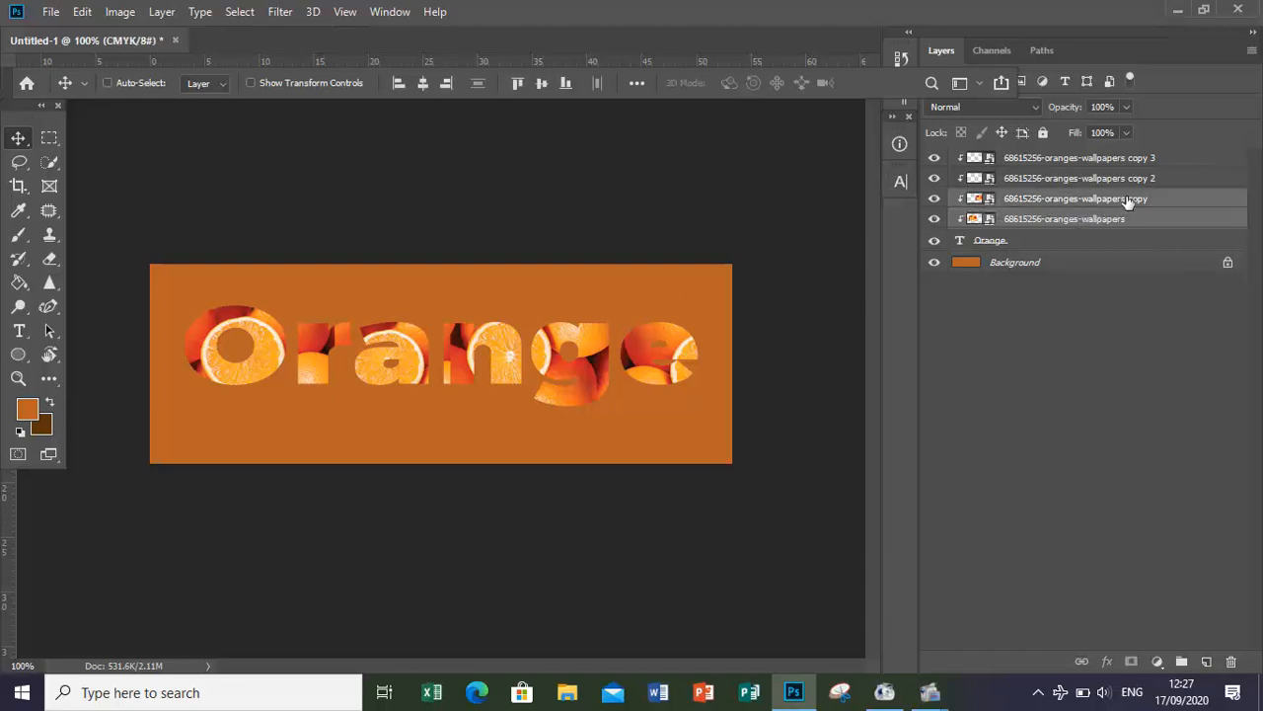
{"action": "left_click", "coordinate": [1150, 179], "text": "shift"}
{"action": "left_click", "coordinate": [1163, 162], "text": "shift"}
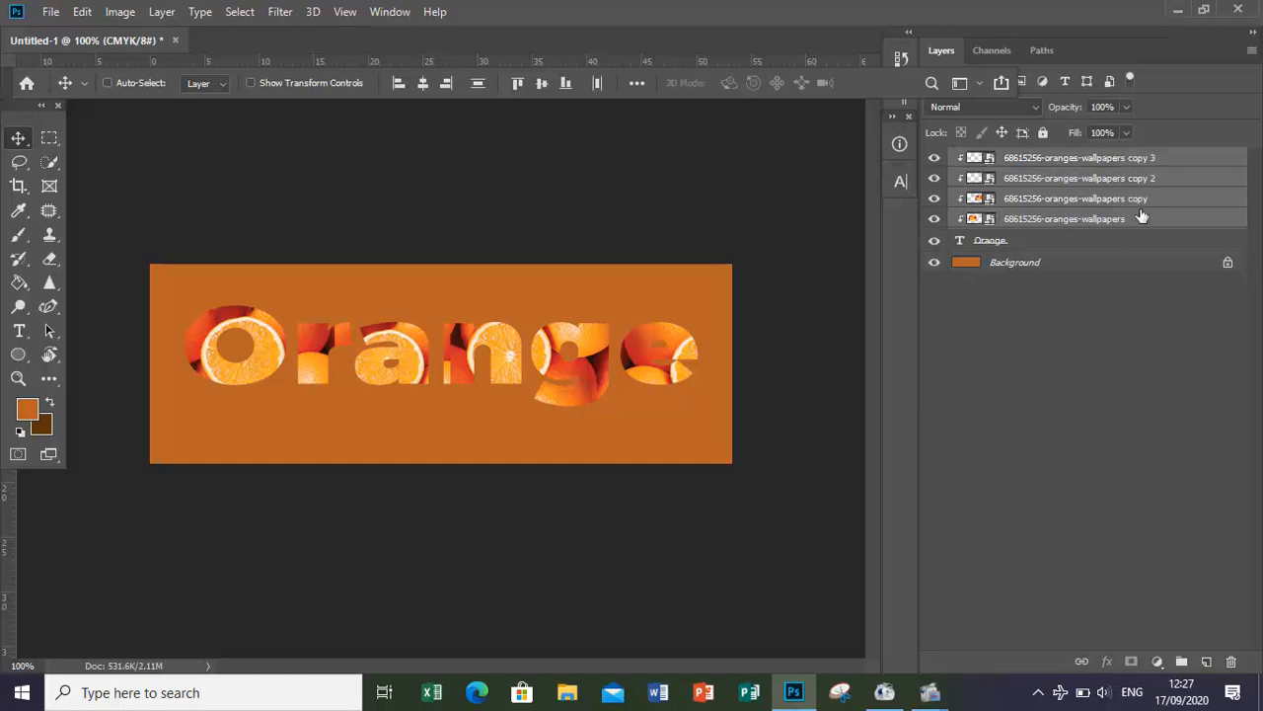
{"action": "right_click", "coordinate": [1090, 221]}
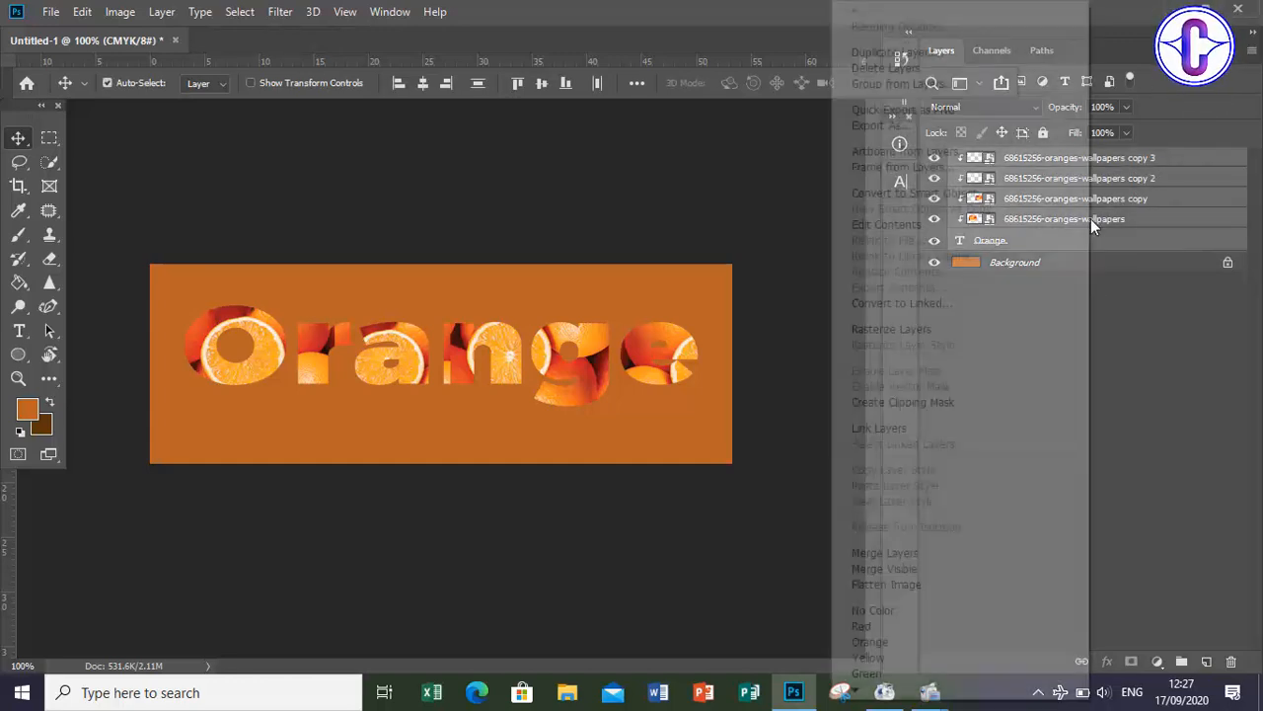
{"action": "left_click", "coordinate": [966, 554]}
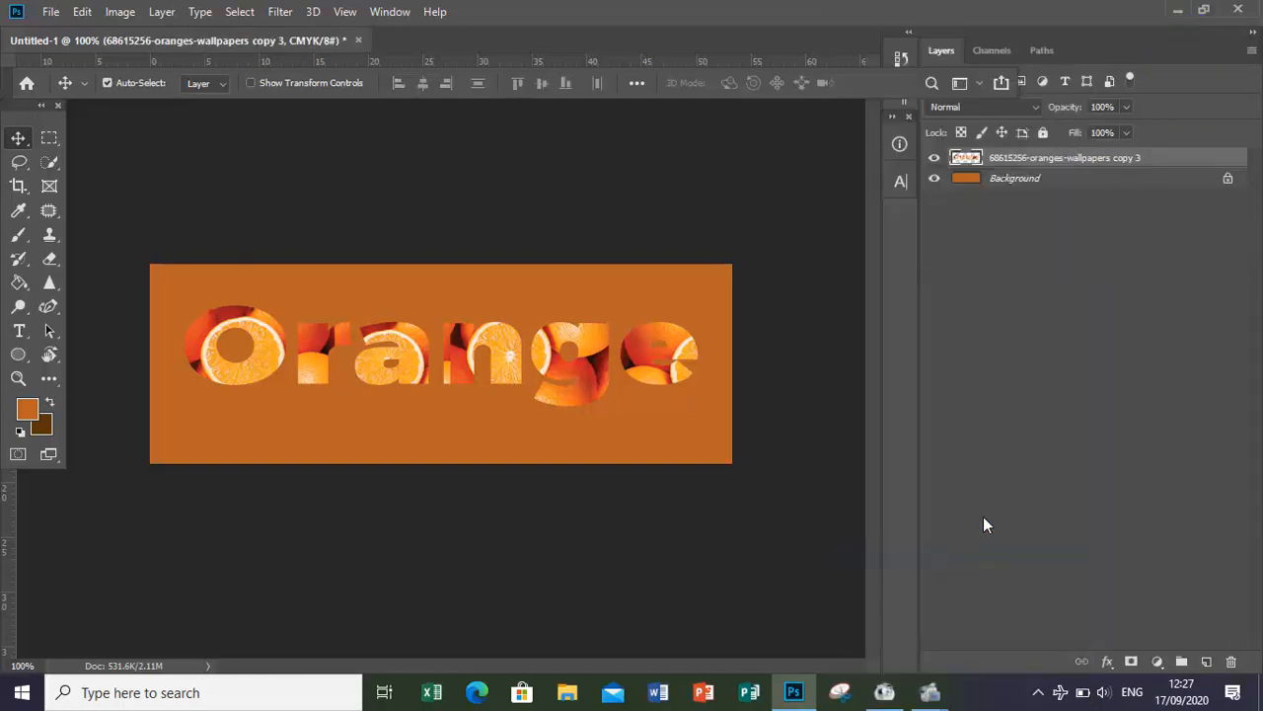
- Add a 2 px outside stroke to the merged "Orange" layer and move the word slightly down on the canvas
{"action": "double_click", "coordinate": [1161, 165]}
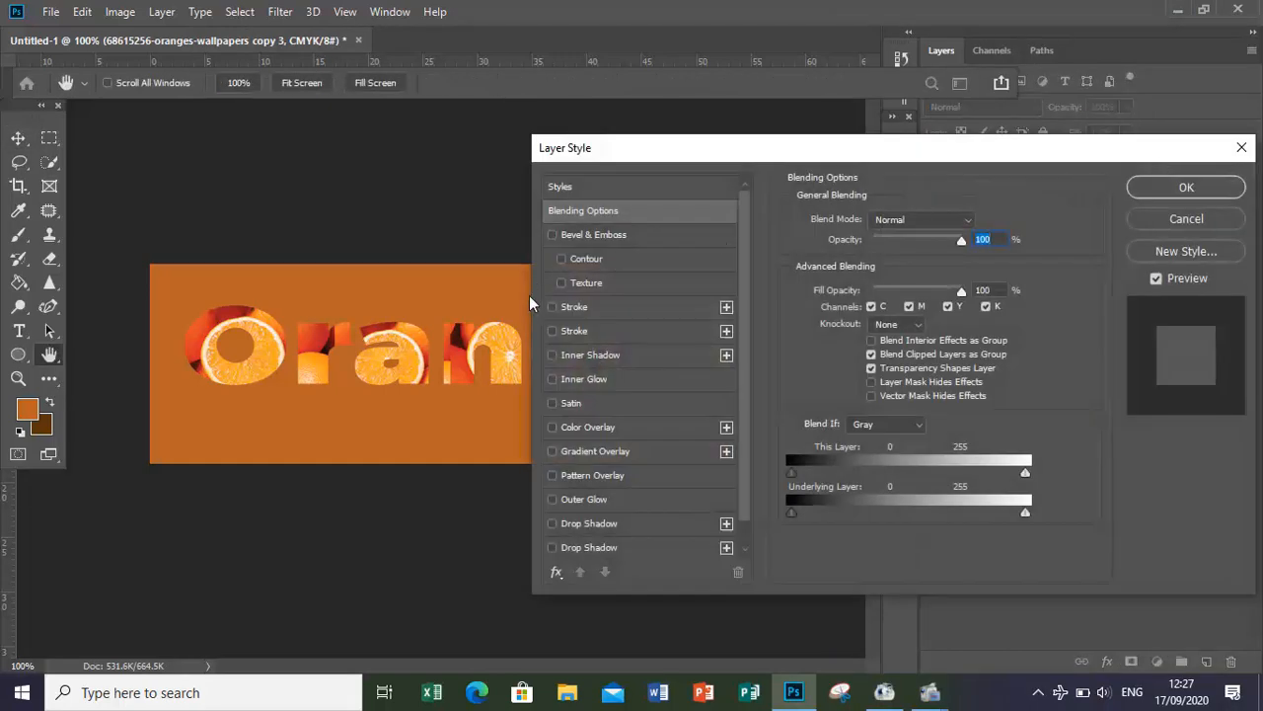
{"action": "left_click", "coordinate": [602, 310]}
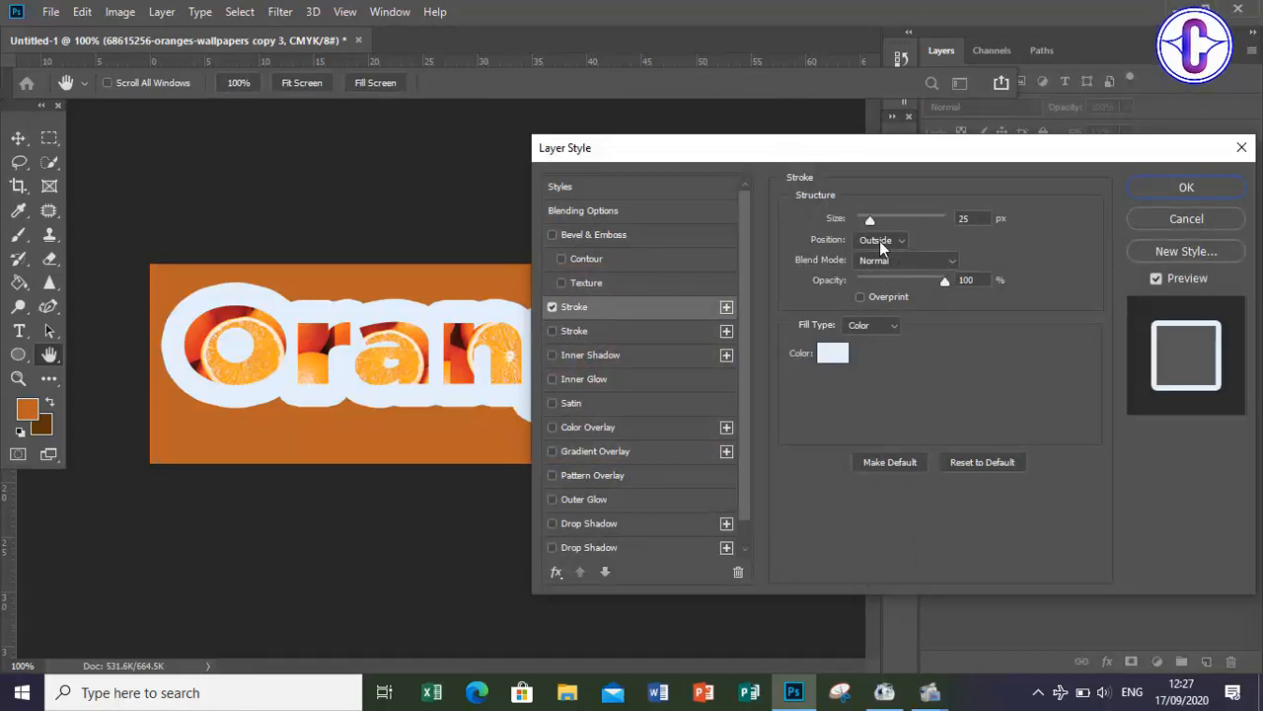
{"action": "double_click", "coordinate": [982, 219]}
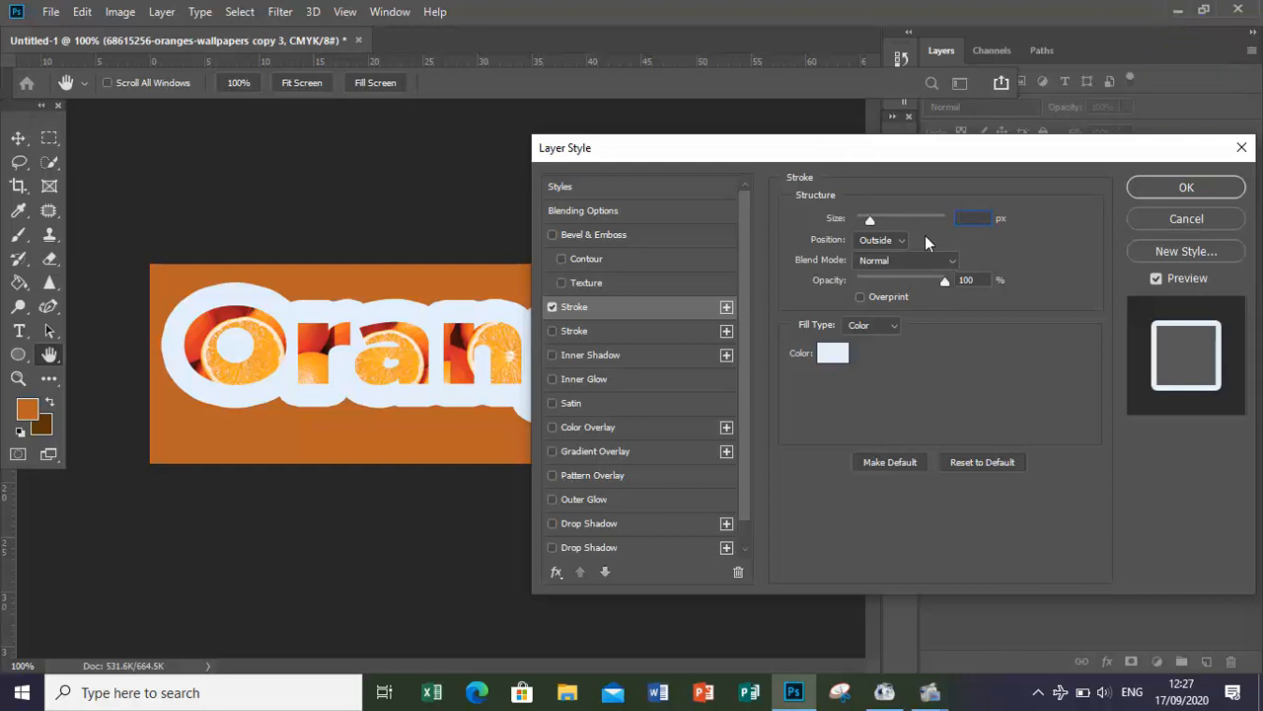
{"action": "type", "text": "3"}
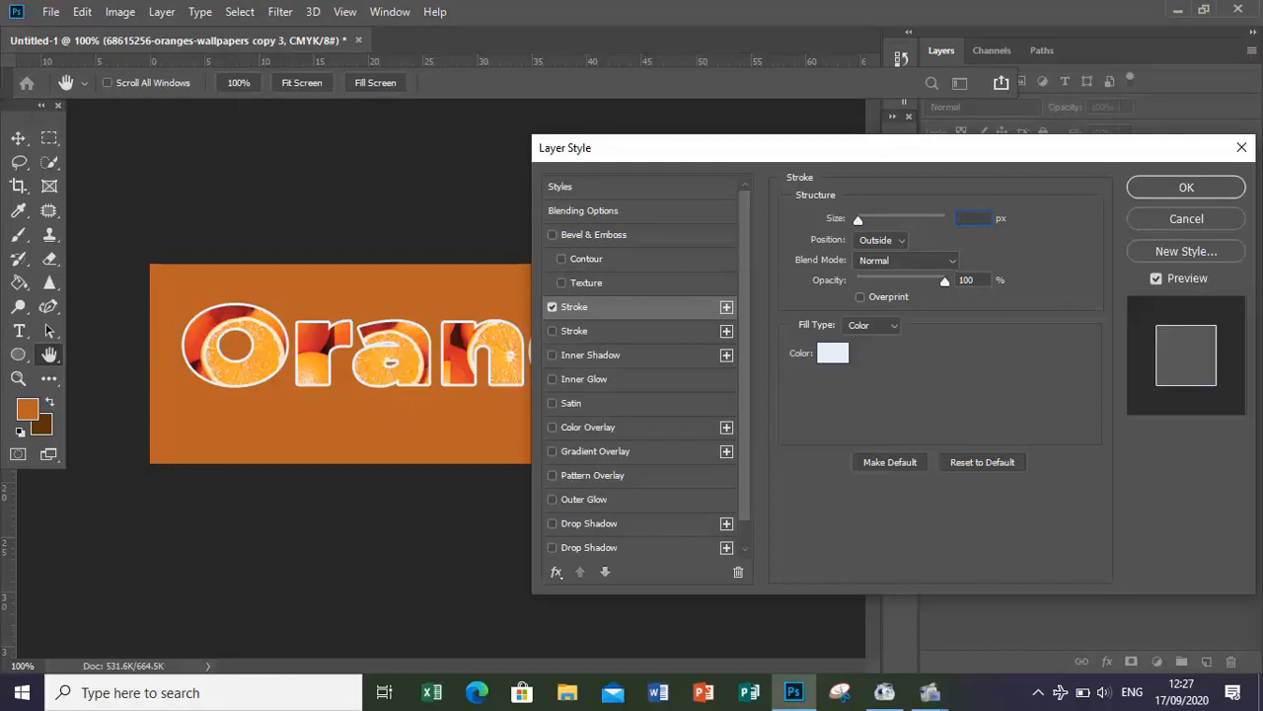
{"action": "type", "text": "1"}
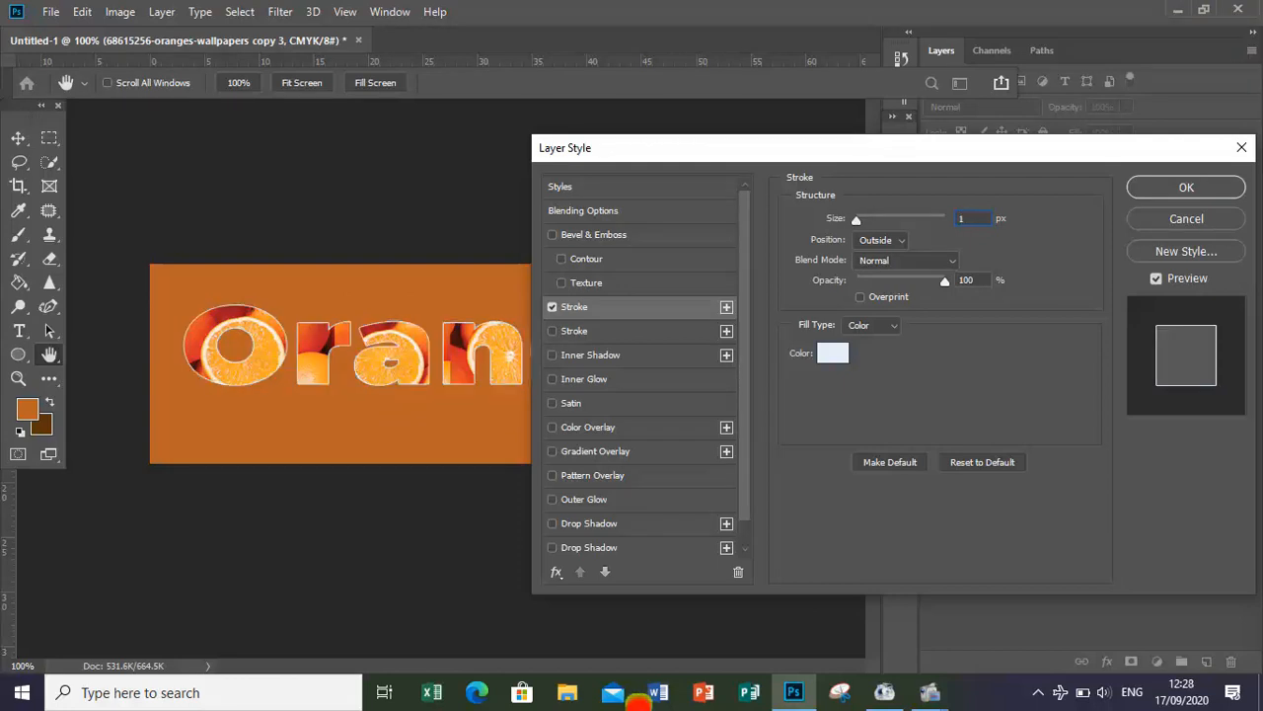
{"action": "type", "text": "2"}
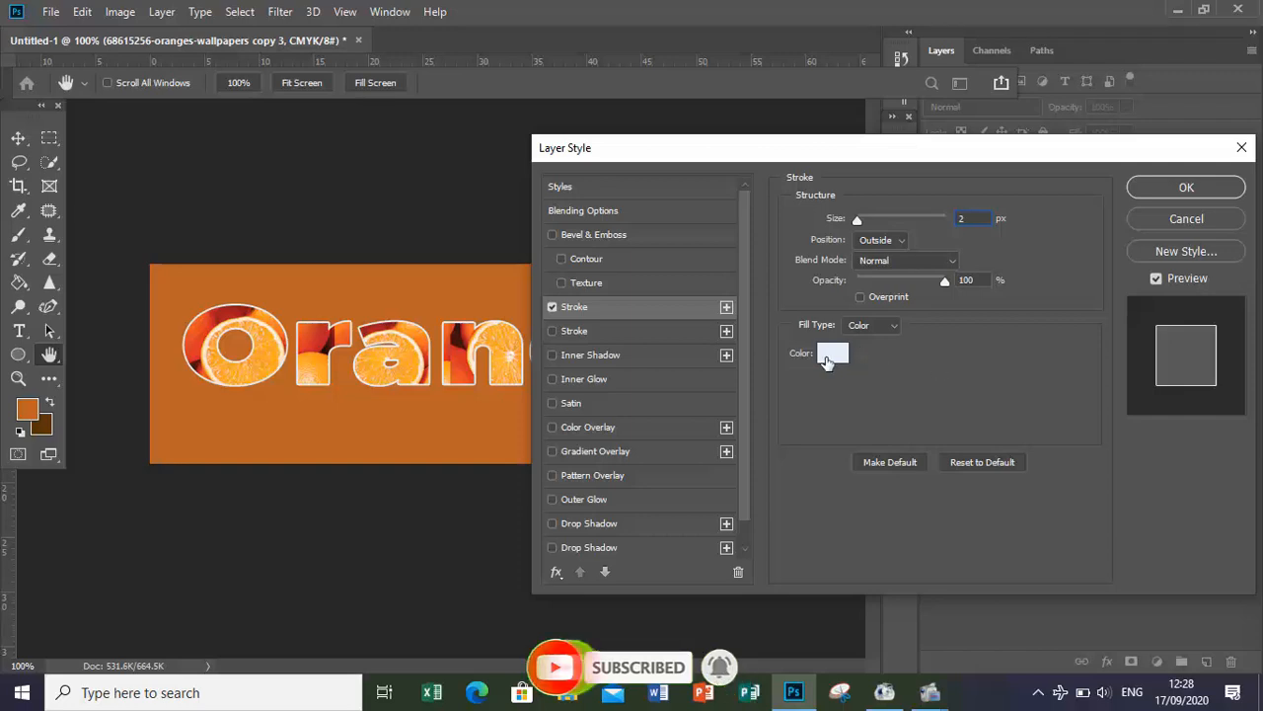
{"action": "left_click", "coordinate": [1173, 190]}
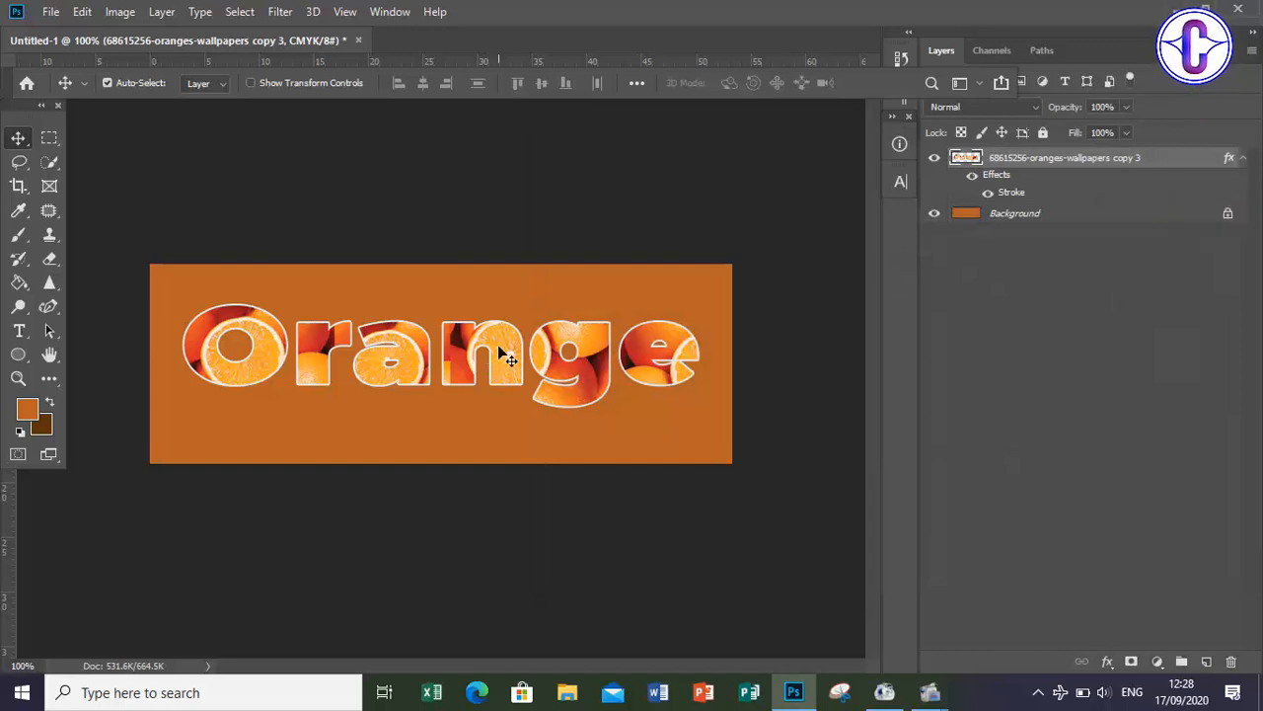
{"action": "left_click_drag", "start_coordinate": [500, 350], "coordinate": [497, 367]}
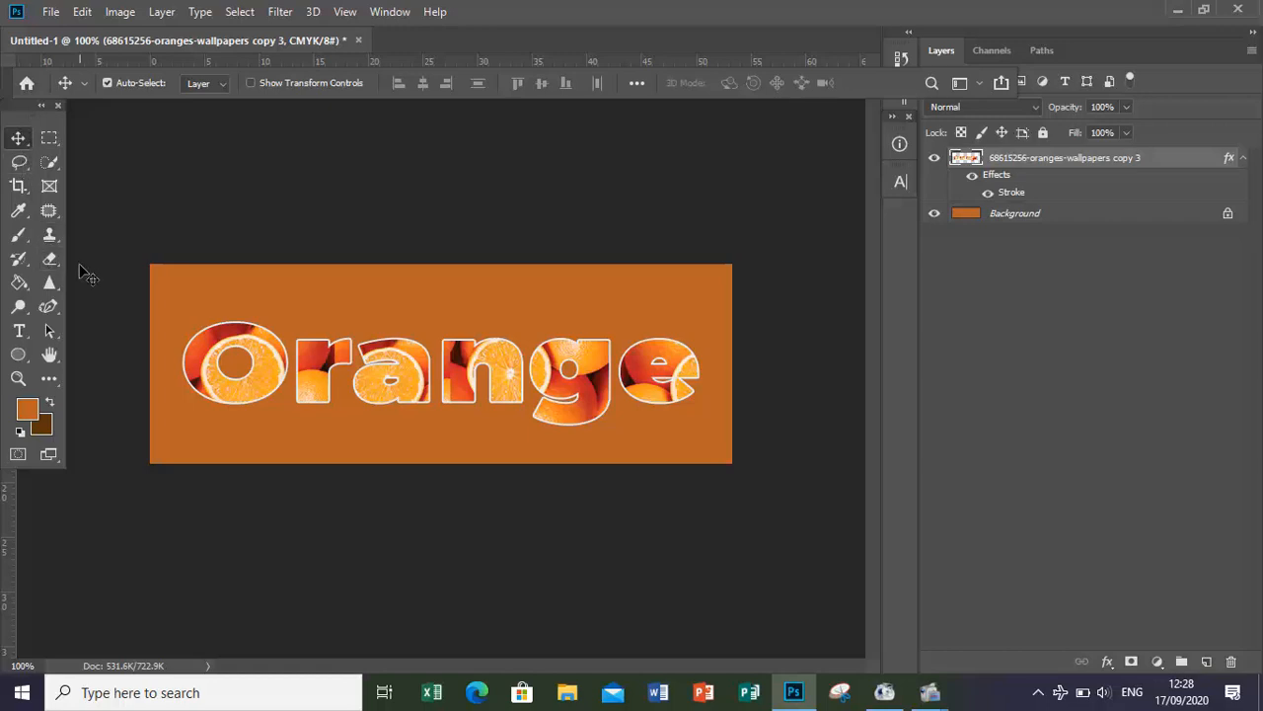
- Create a new layer above the "Orange" layer and choose a soft round brush for painting
{"action": "left_click", "coordinate": [1206, 661]}
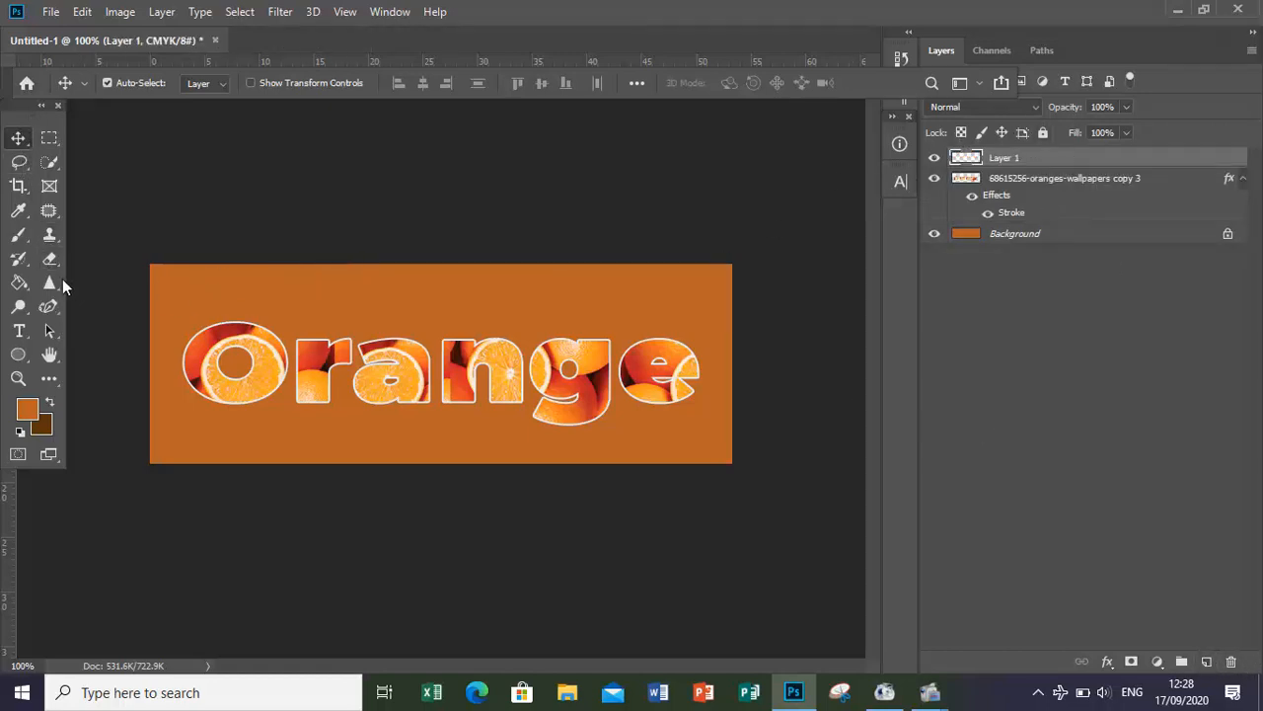
{"action": "left_click", "coordinate": [26, 243]}
{"action": "left_click", "coordinate": [26, 240]}
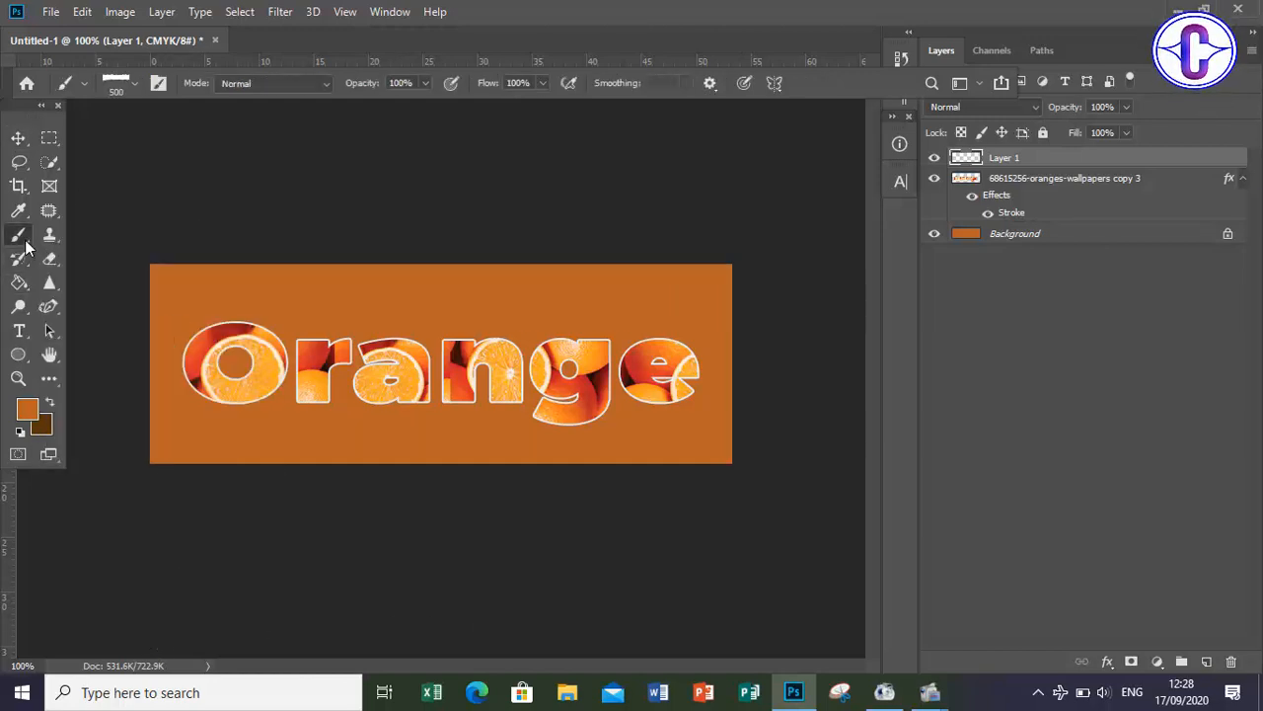
{"action": "left_click", "coordinate": [134, 84]}
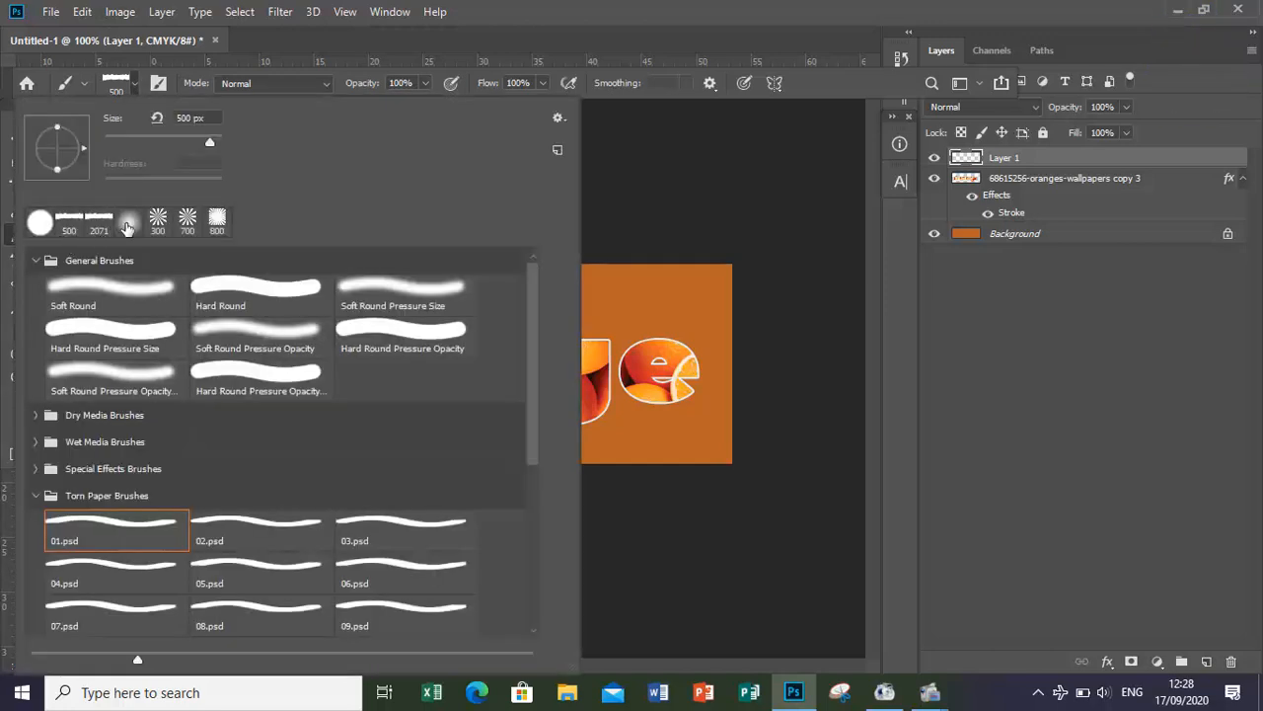
{"action": "double_click", "coordinate": [126, 228]}
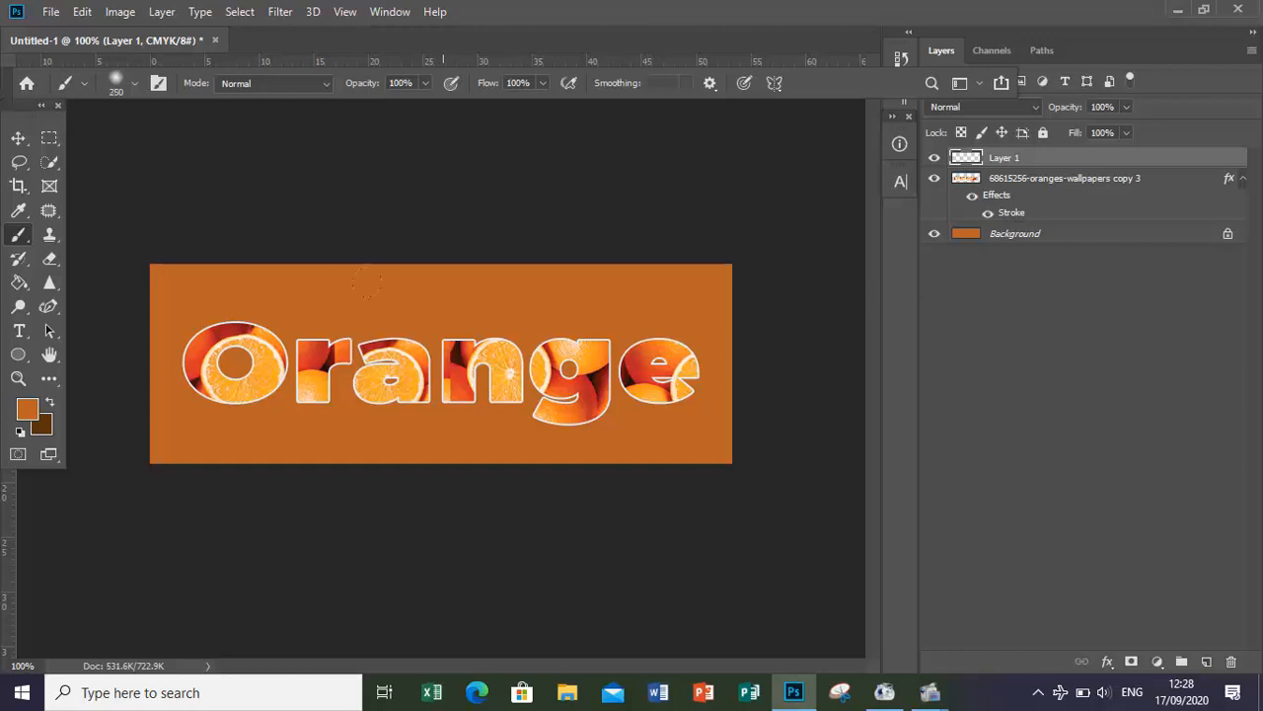
- Set the foreground color to near-white and paint a single soft 200 px dab over the middle of the word
{"action": "left_click", "coordinate": [29, 415]}
{"action": "mouse_move", "coordinate": [778, 427]}
{"action": "left_mouse_down"}
{"action": "mouse_move", "coordinate": [824, 362]}
{"action": "mouse_move", "coordinate": [863, 338]}
{"action": "left_mouse_up"}
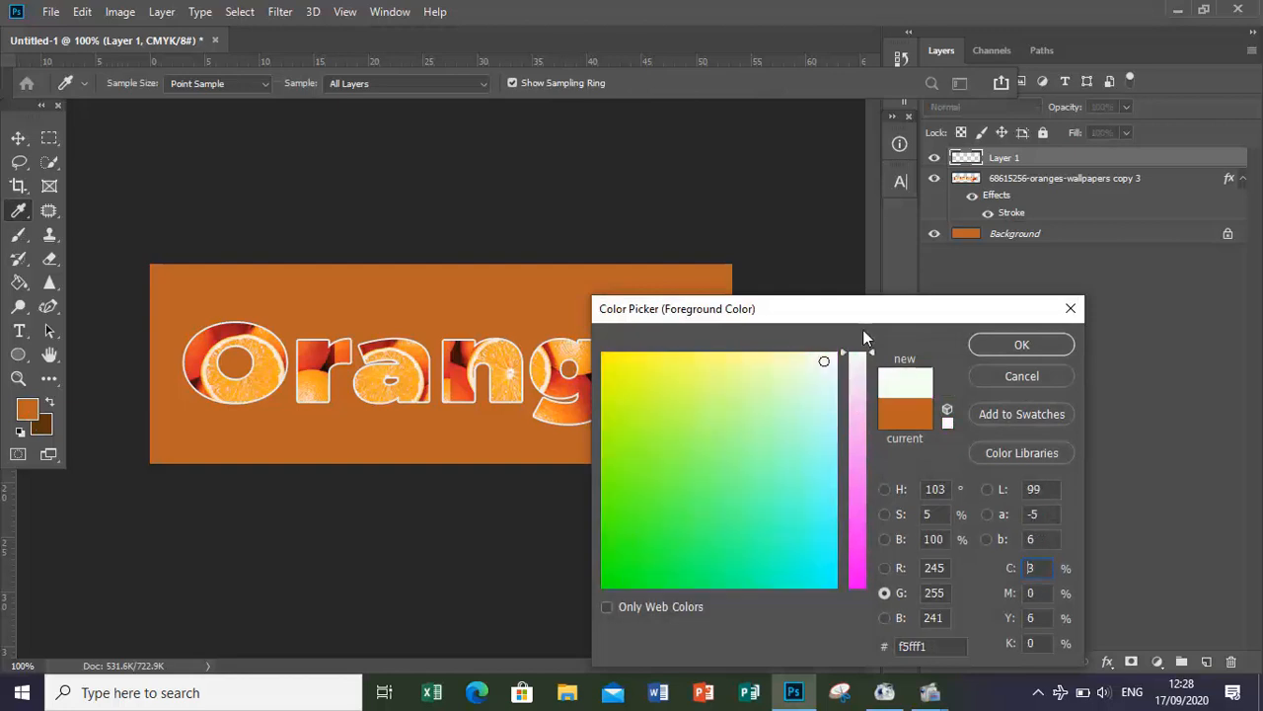
{"action": "left_click", "coordinate": [1045, 348]}
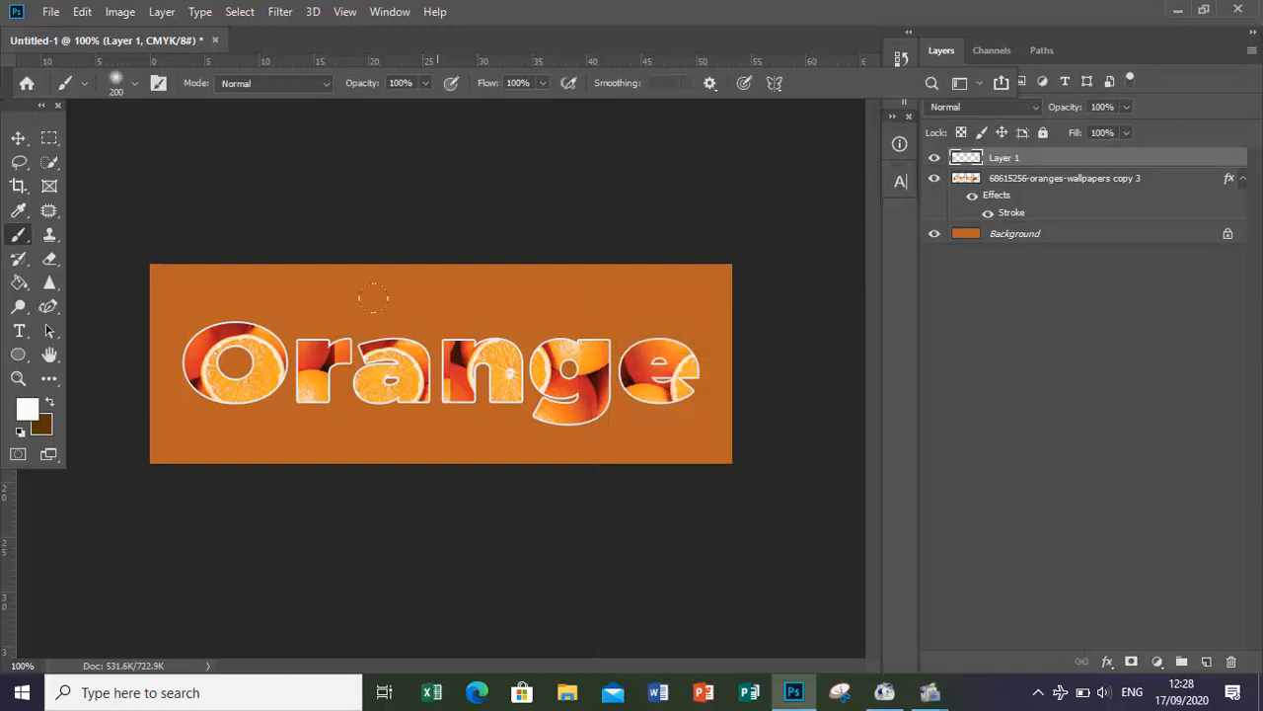
{"action": "left_click", "coordinate": [422, 360]}
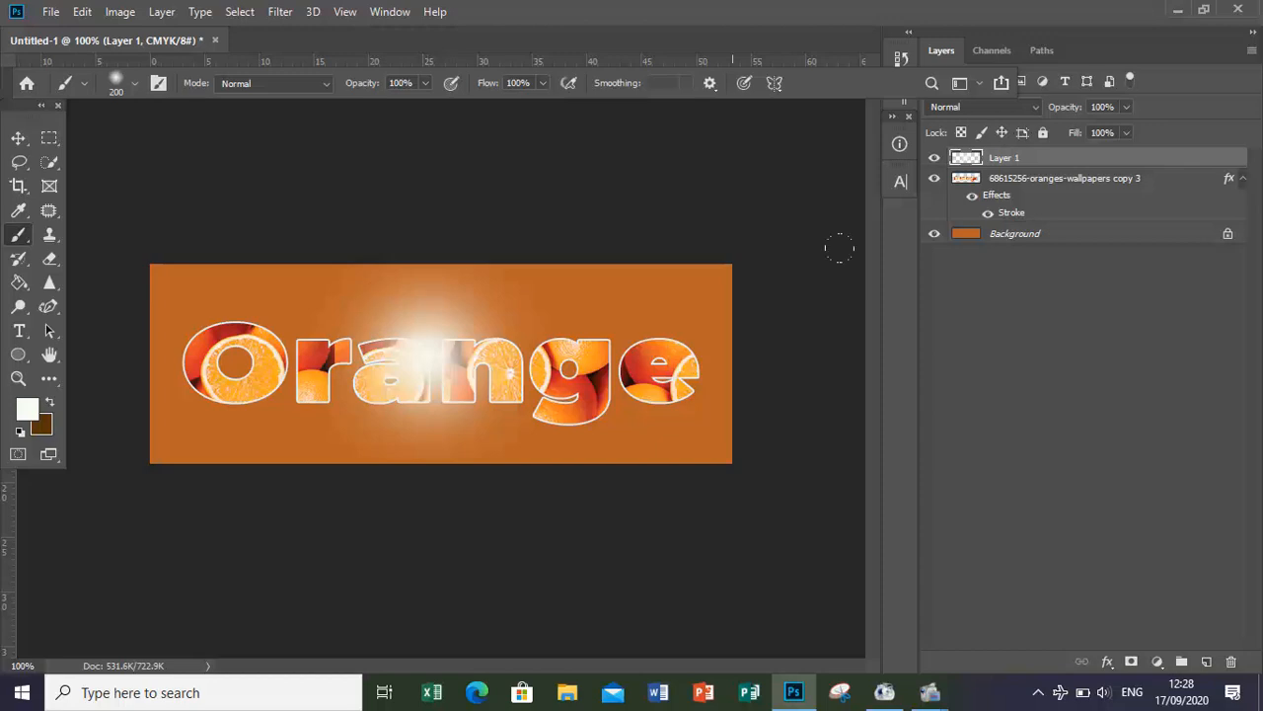
- Place the glow layer beneath the "Orange" layer, scale it to about 179%, and position it behind the word's middle
{"action": "left_click_drag", "start_coordinate": [1122, 174], "coordinate": [1131, 232]}
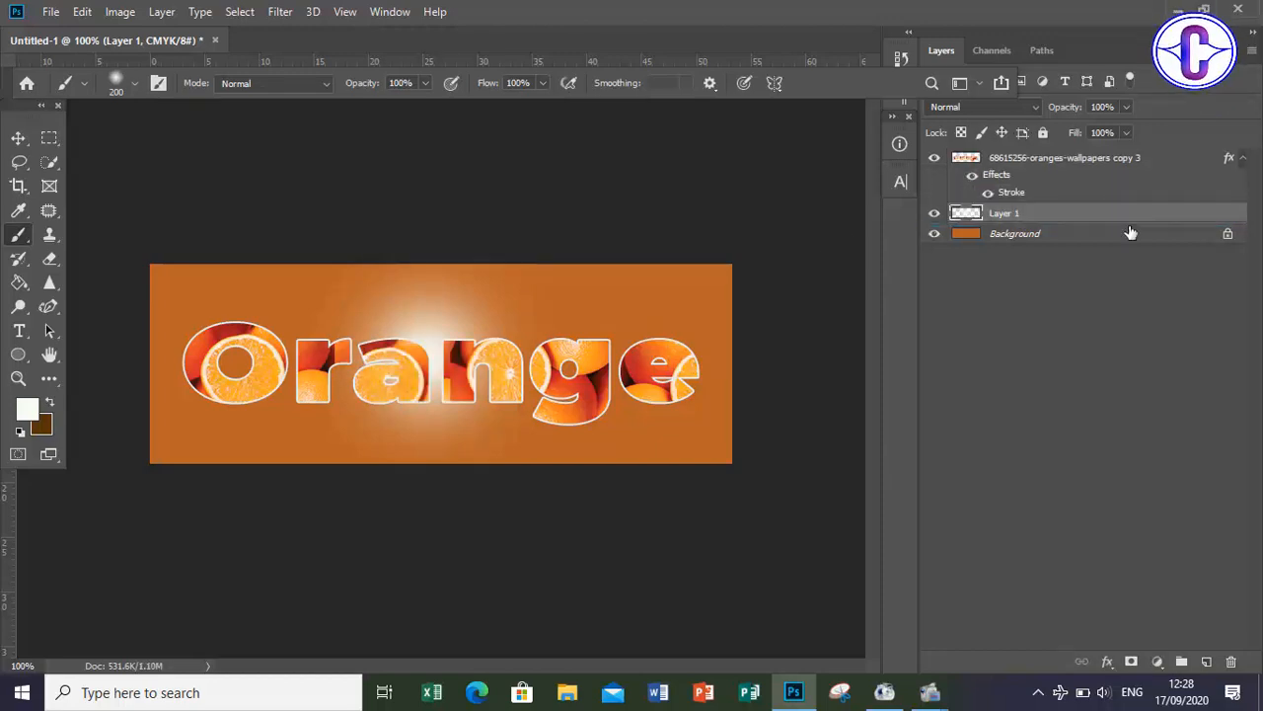
{"action": "key", "text": "ctrl+t"}
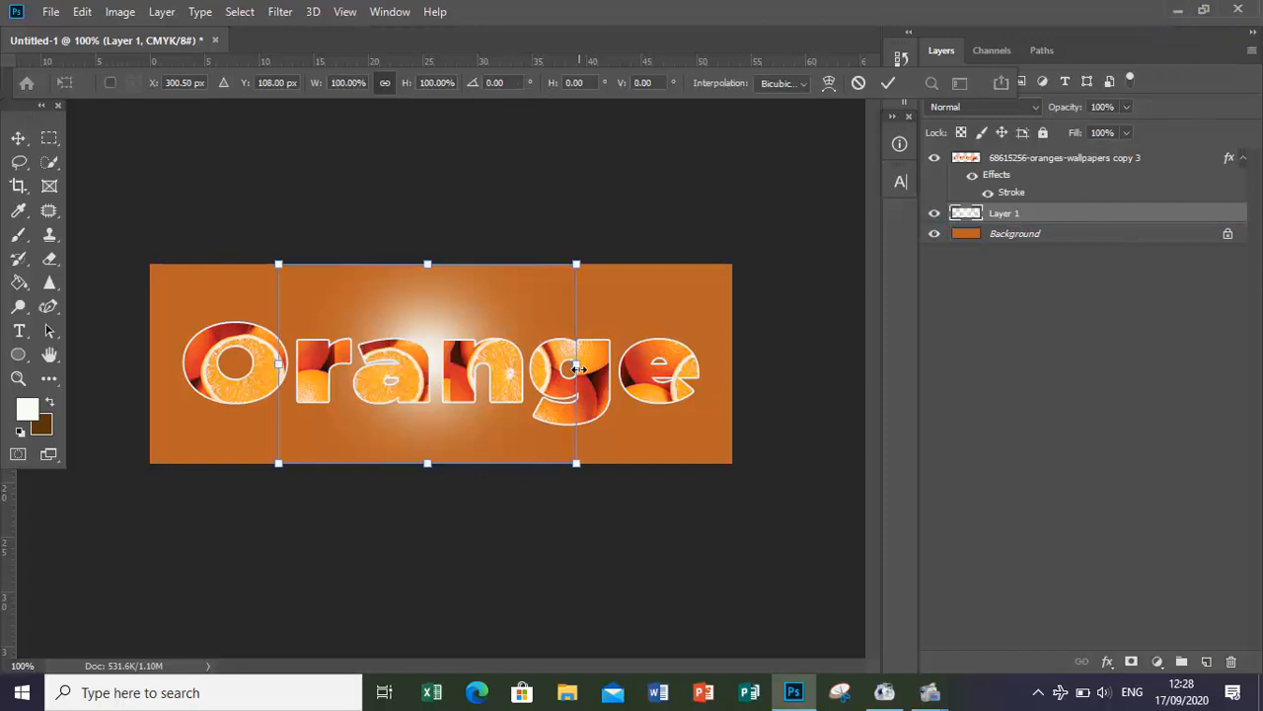
{"action": "left_click_drag", "start_coordinate": [580, 368], "coordinate": [750, 361]}
{"action": "left_click_drag", "start_coordinate": [546, 342], "coordinate": [461, 341]}
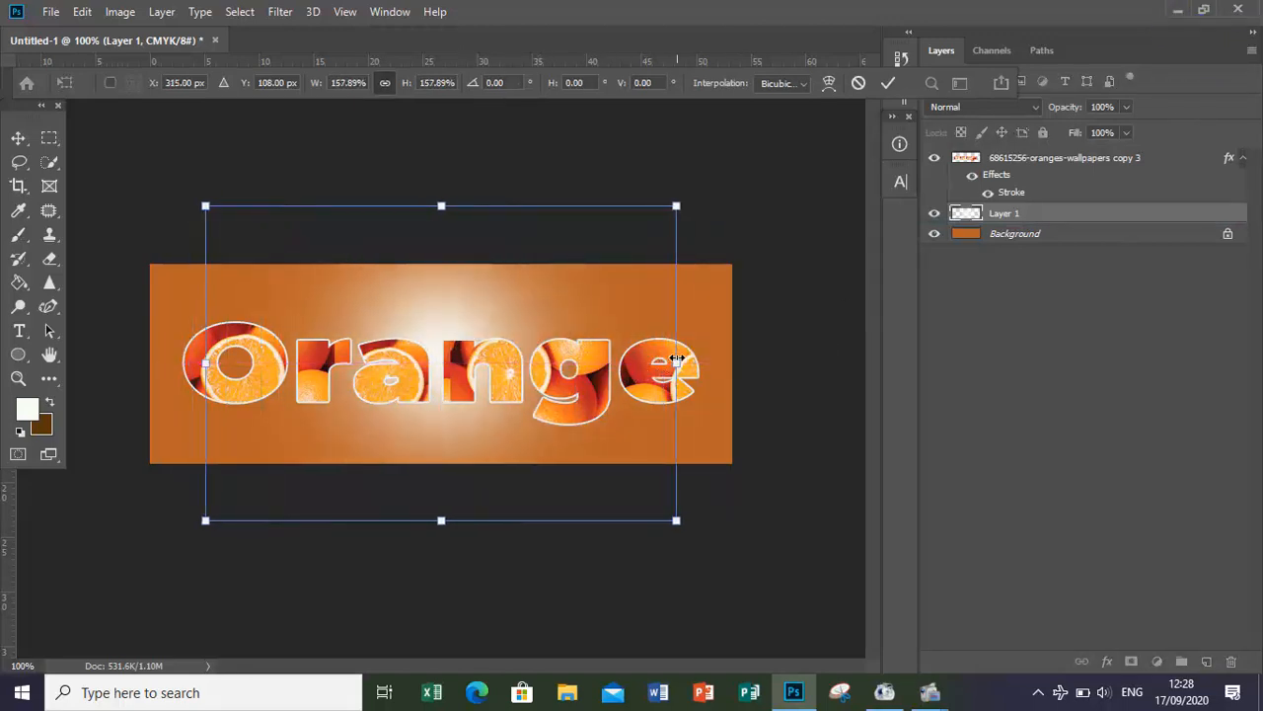
{"action": "left_click_drag", "start_coordinate": [677, 360], "coordinate": [739, 362]}
{"action": "mouse_move", "coordinate": [526, 319]}
{"action": "left_mouse_down"}
{"action": "mouse_move", "coordinate": [493, 319]}
{"action": "mouse_move", "coordinate": [517, 320]}
{"action": "mouse_move", "coordinate": [503, 324]}
{"action": "left_mouse_up"}
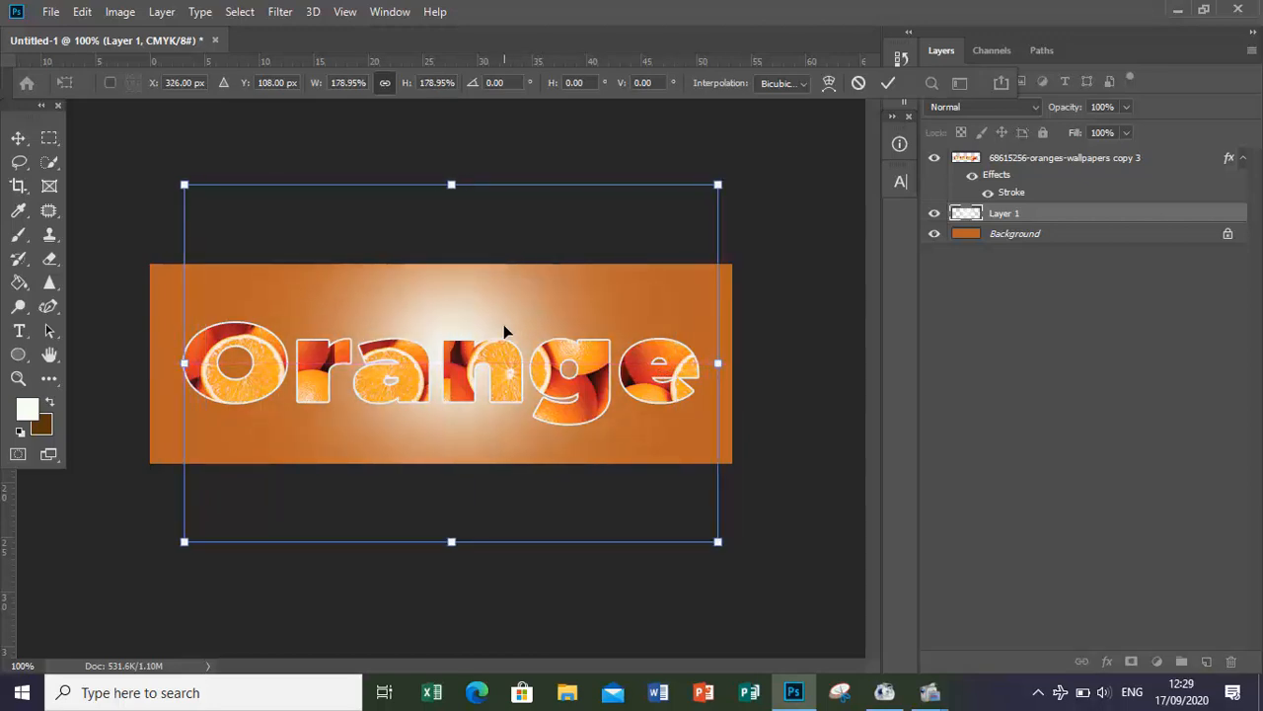
{"action": "key", "text": "Return"}
- Clear the selection and set the glow layer's opacity to 48%
{"action": "key", "text": "b"}
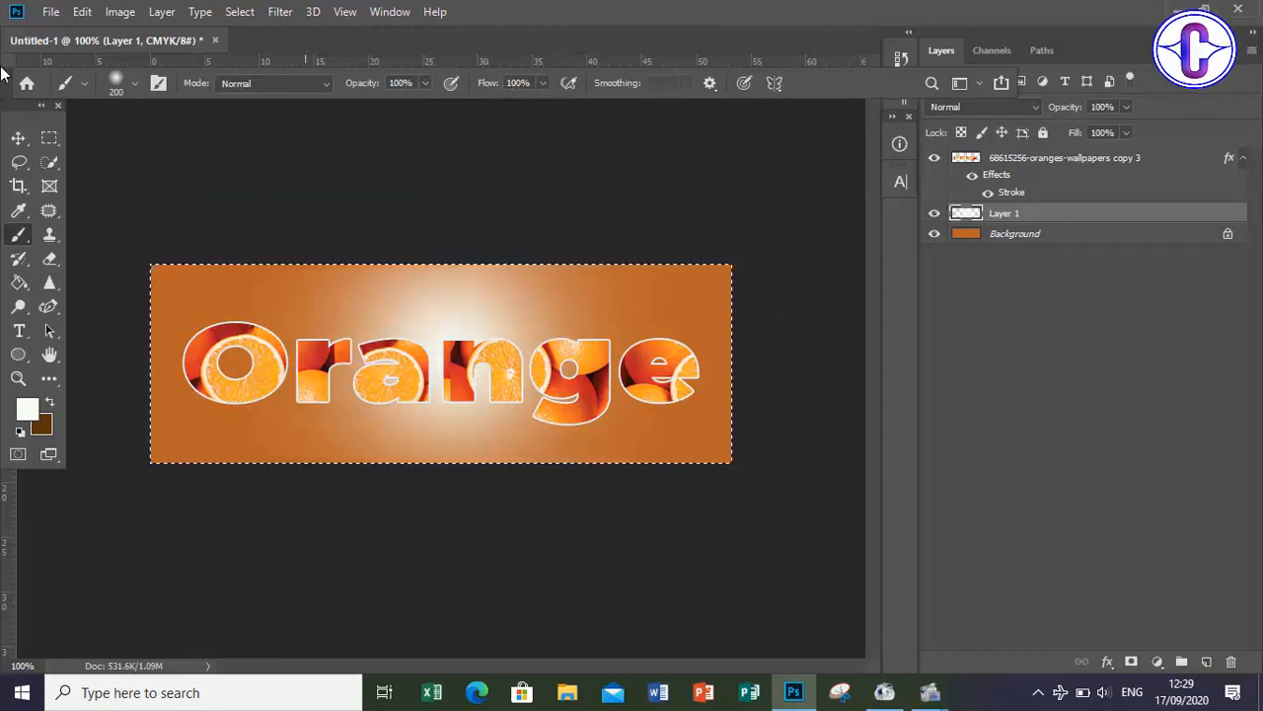
{"action": "left_click", "coordinate": [14, 137]}
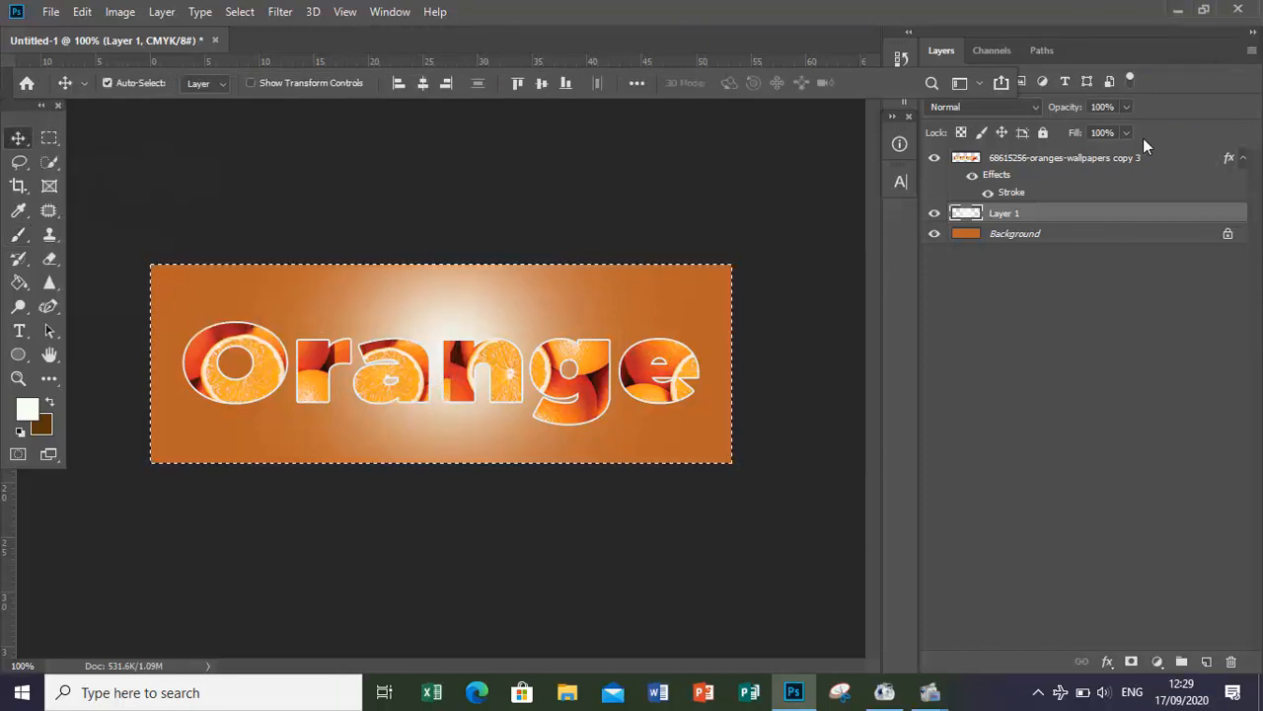
{"action": "left_click_drag", "start_coordinate": [1075, 112], "coordinate": [1041, 129]}
{"action": "left_click", "coordinate": [524, 271]}
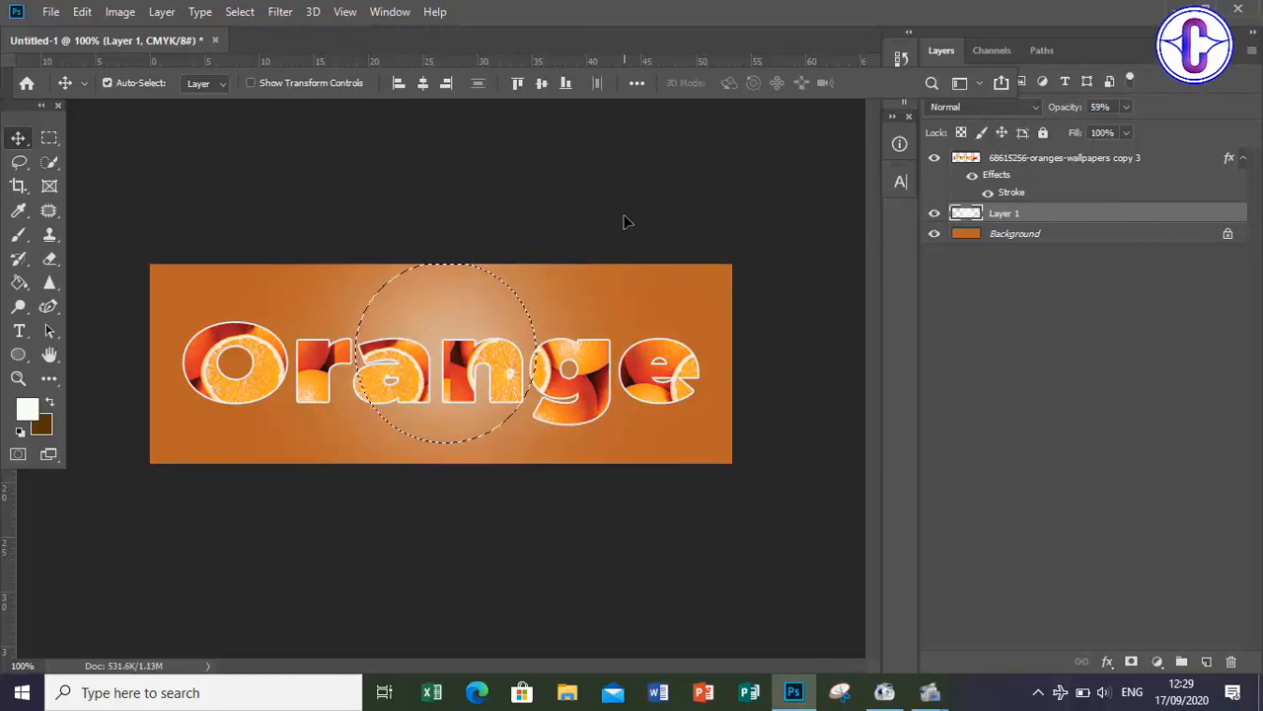
{"action": "key", "text": "ctrl"}
{"action": "key", "text": "ctrl+d"}
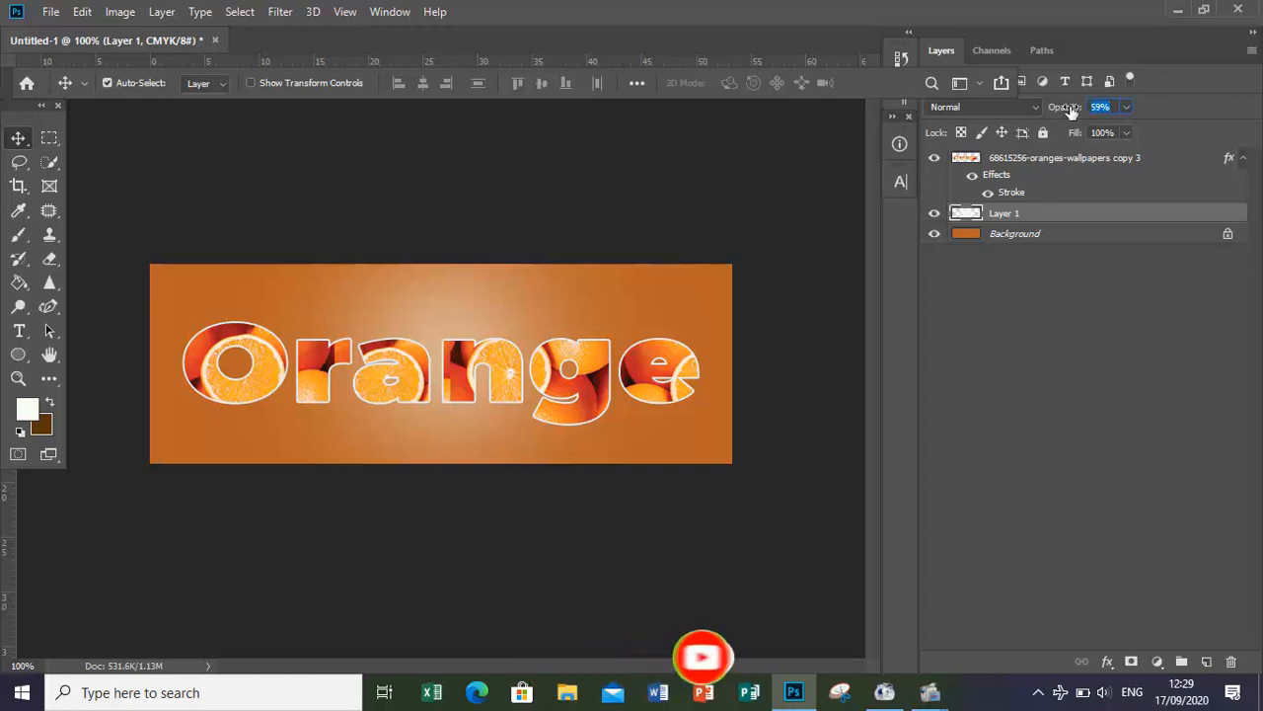
{"action": "type", "text": "47"}
{"action": "key", "text": "Return"}
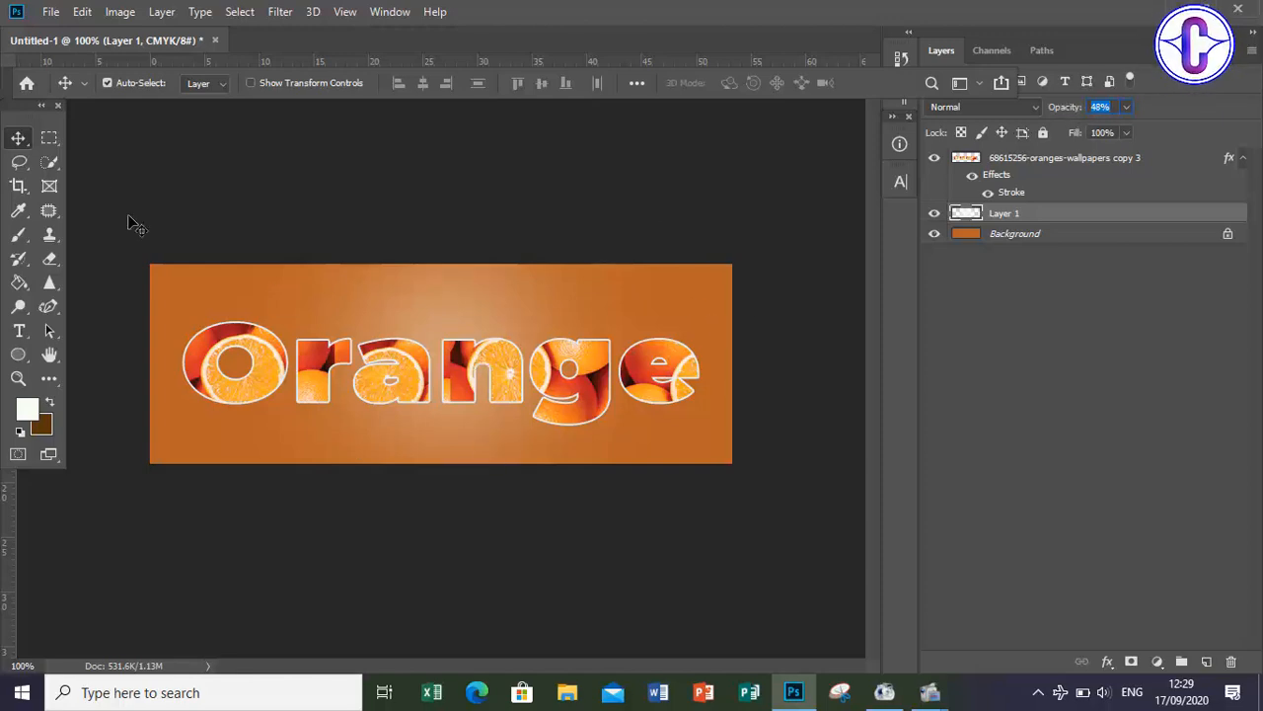
- Prepare to save a copy of the artwork in JPEG format under the file name "orange"
{"action": "left_click", "coordinate": [57, 14]}
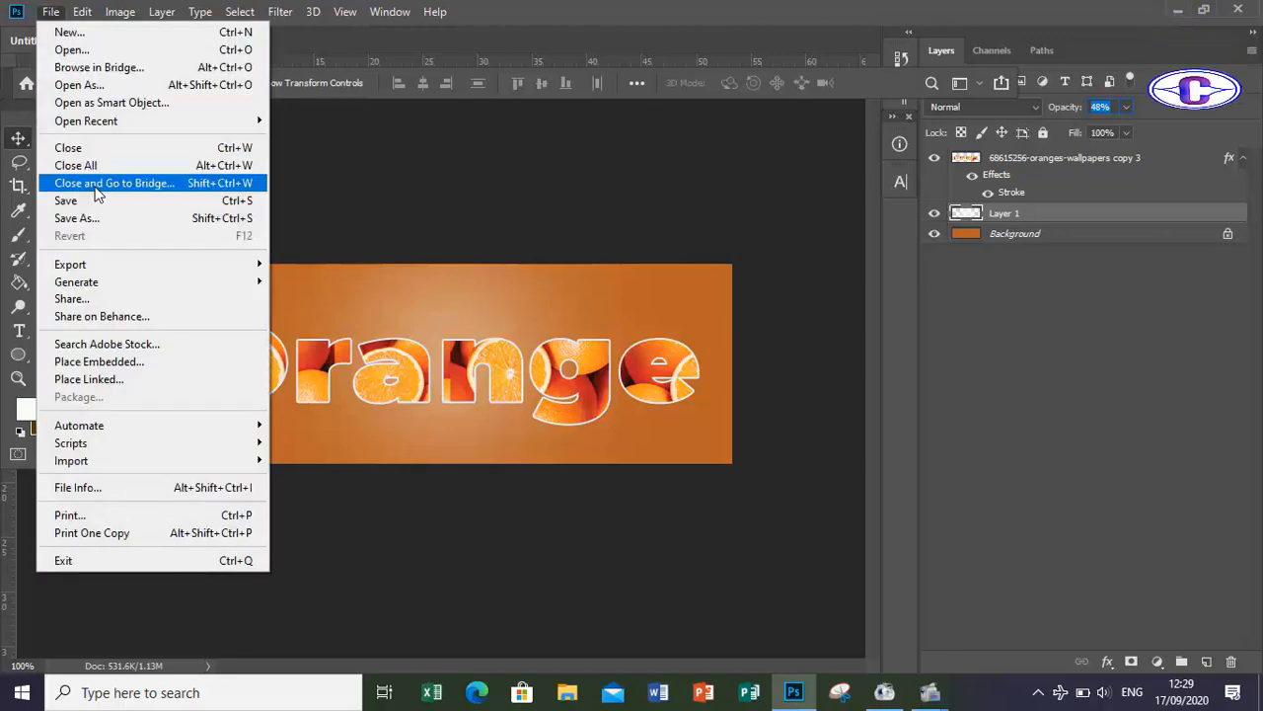
{"action": "left_click", "coordinate": [210, 217]}
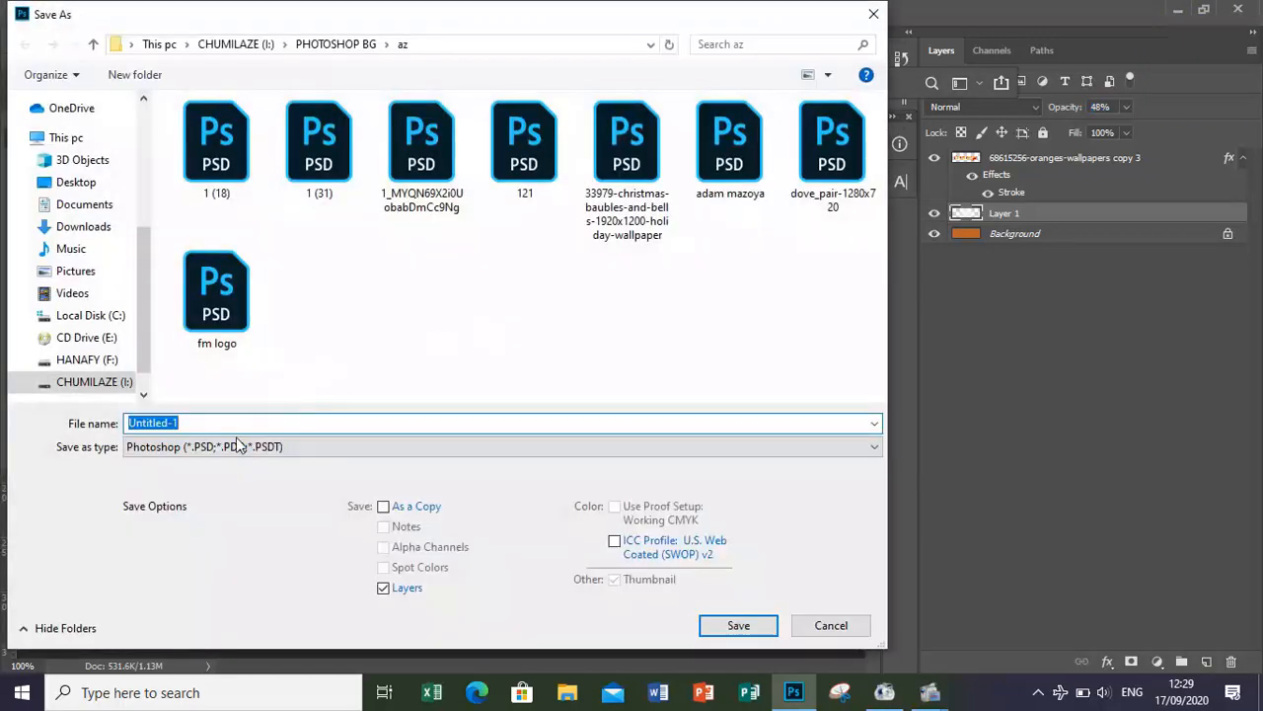
{"action": "left_click", "coordinate": [237, 446]}
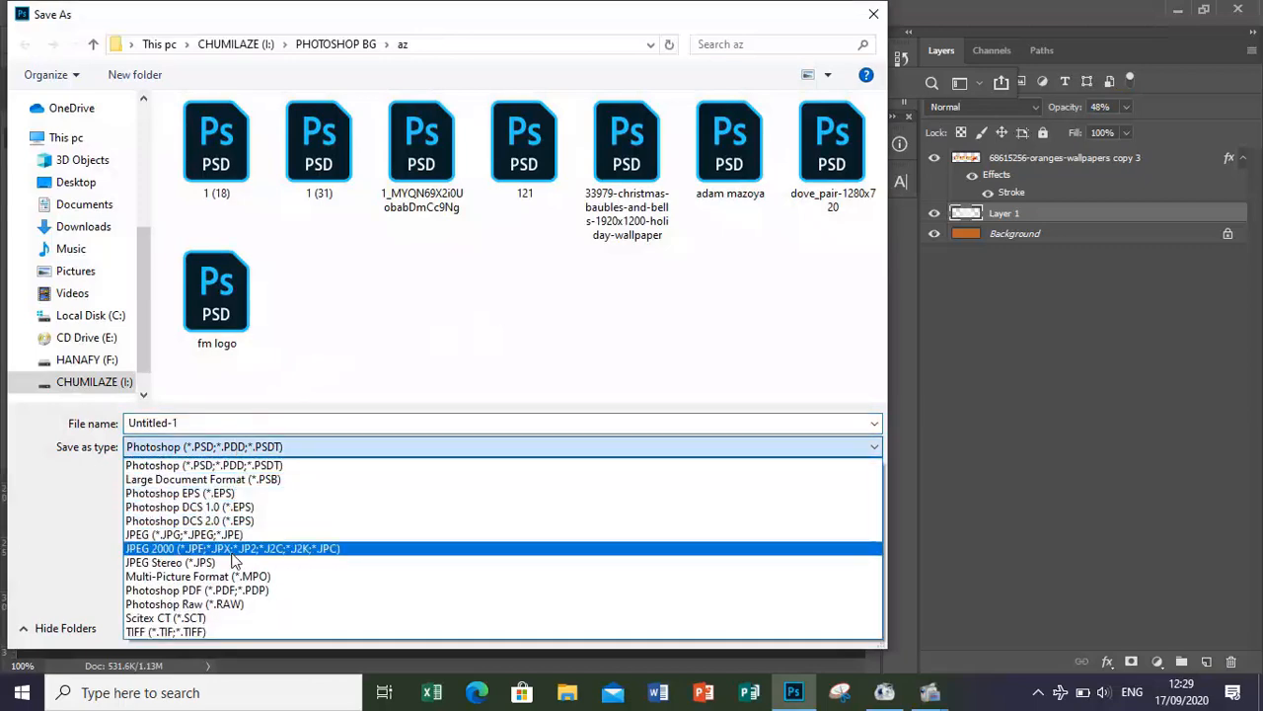
{"action": "left_click", "coordinate": [247, 534]}
{"action": "left_click", "coordinate": [258, 425]}
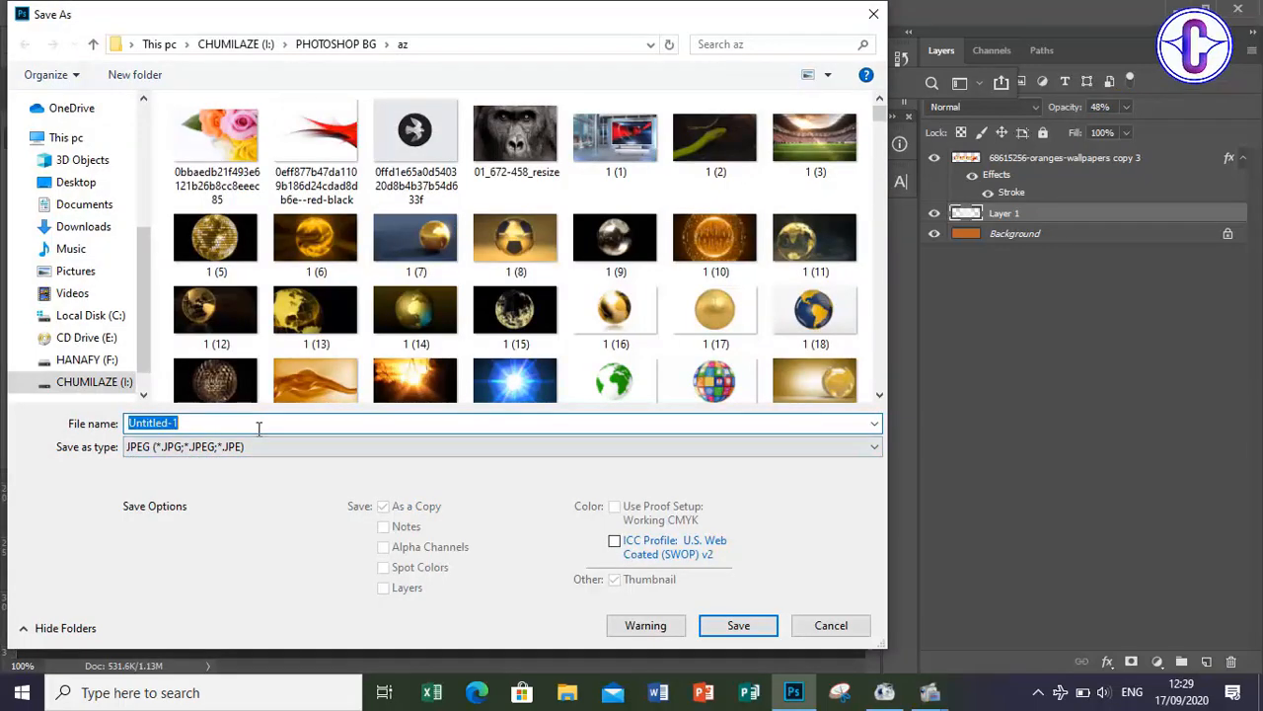
{"action": "key", "text": "BackSpace"}
{"action": "type", "text": "o"}
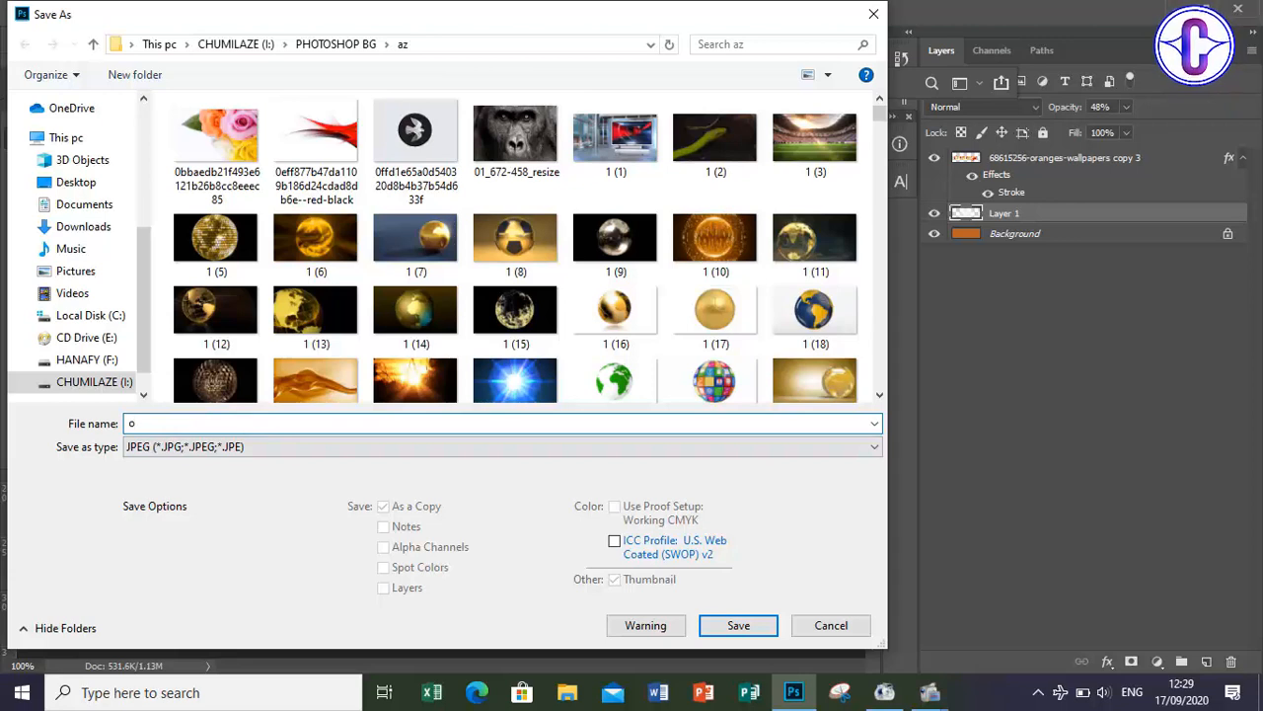
{"action": "type", "text": "ran"}
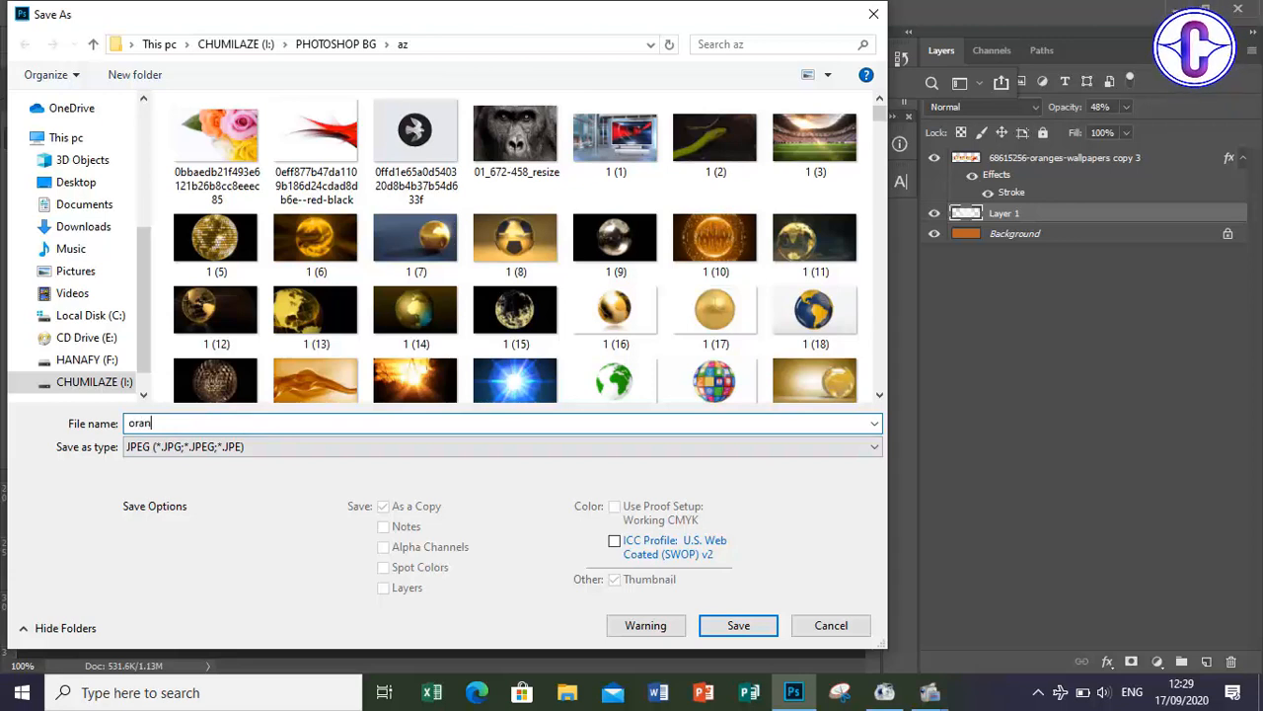
{"action": "type", "text": "ge"}
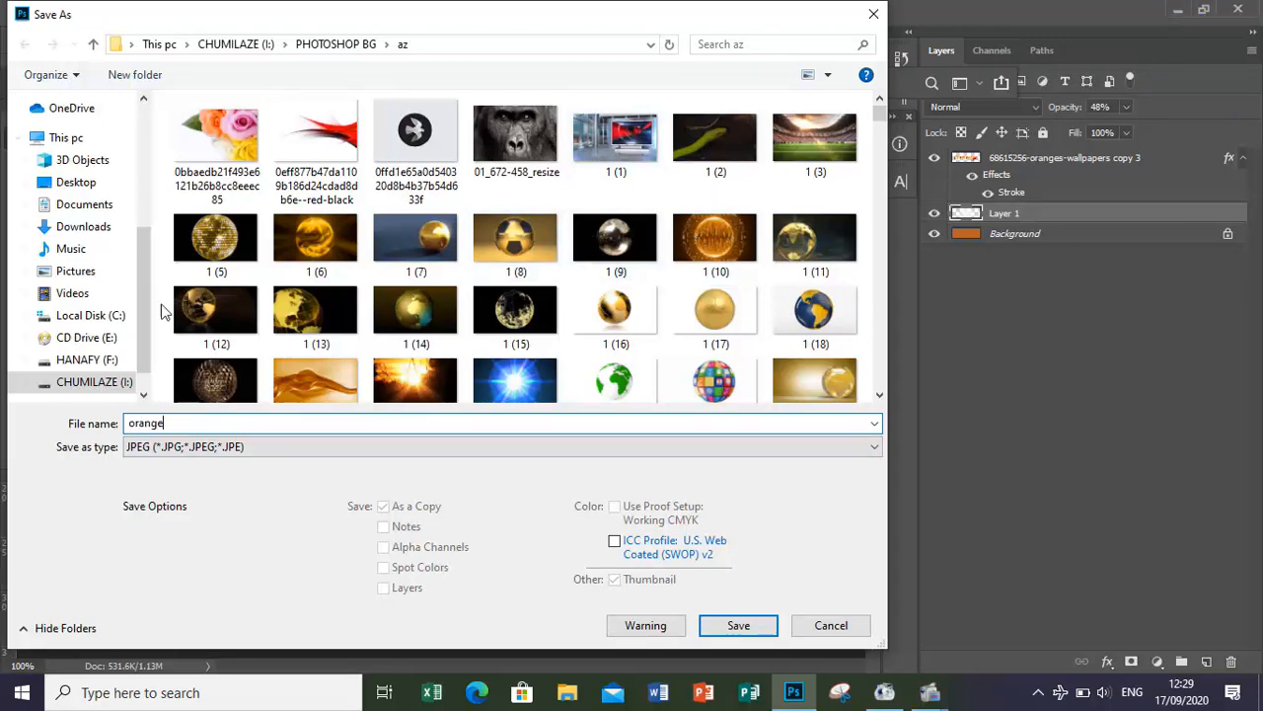
- Save the JPEG to drive F: at maximum quality 12 with the Baseline ("Standard") format option
{"action": "left_click", "coordinate": [103, 361]}
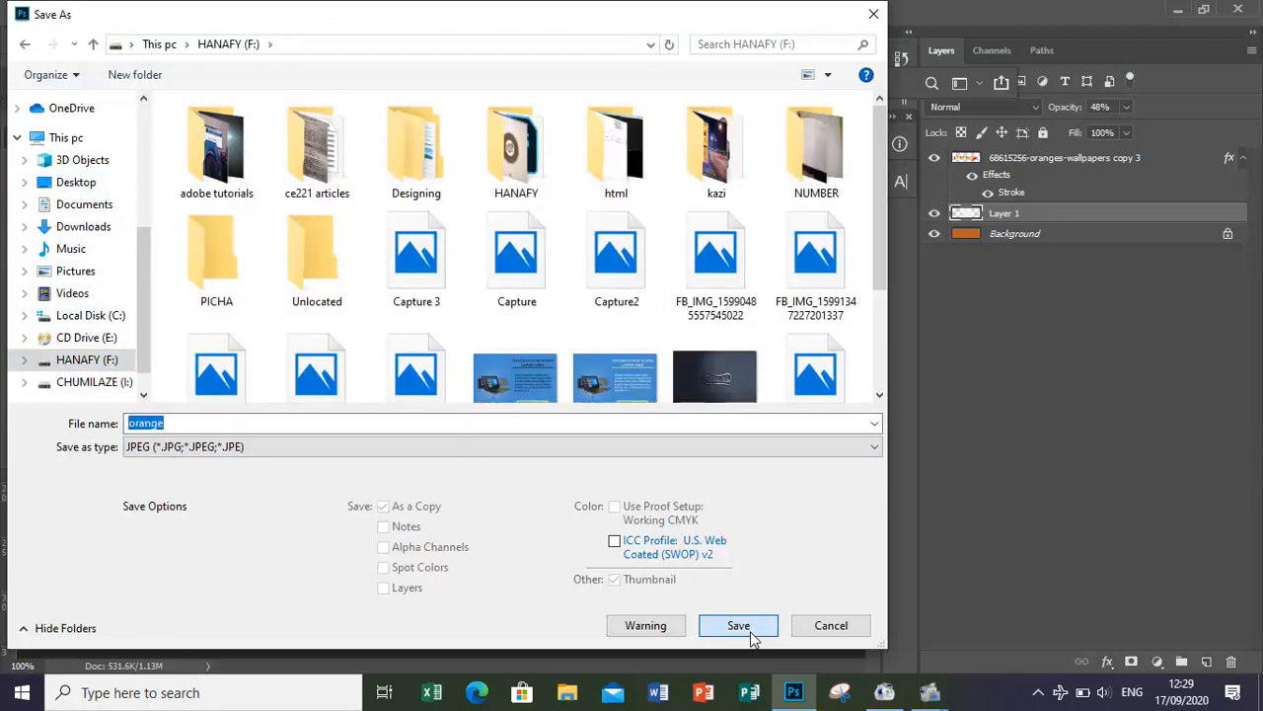
{"action": "left_click", "coordinate": [741, 626]}
{"action": "left_click", "coordinate": [733, 148]}
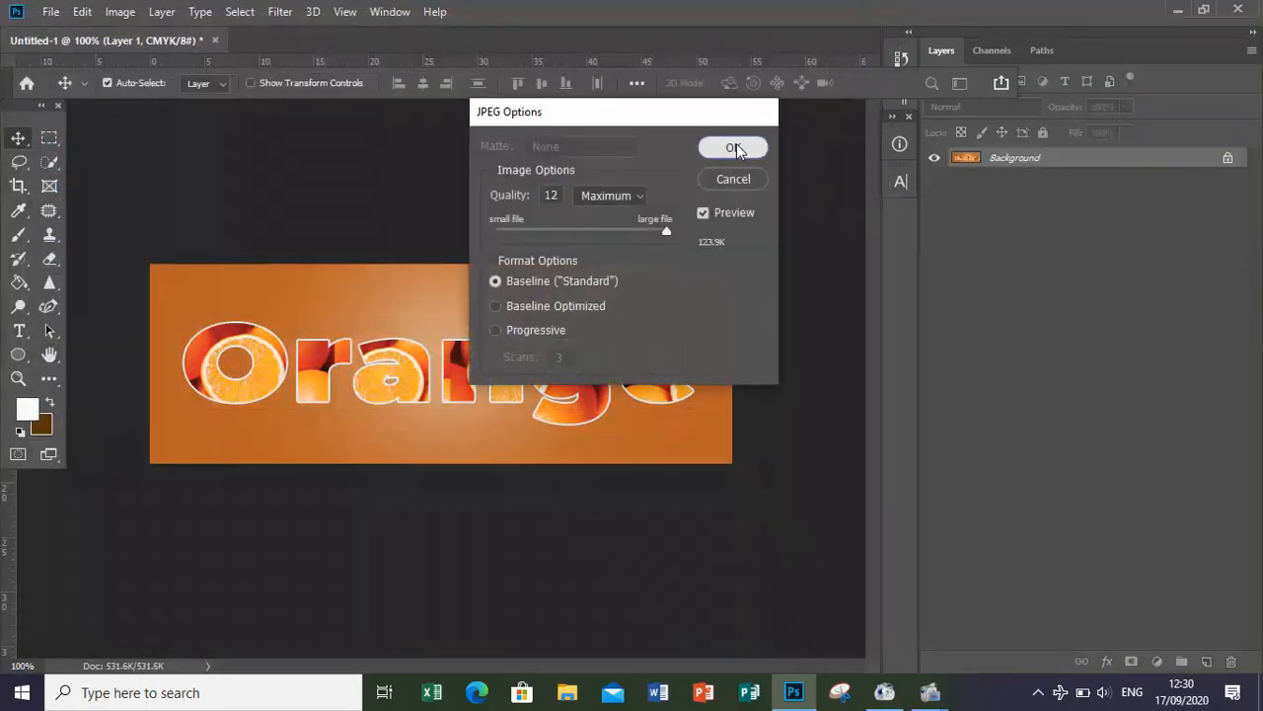
- Minimize Photoshop, open drive F: in File Explorer, and select the saved "orange" image
{"action": "left_click", "coordinate": [1175, 9]}
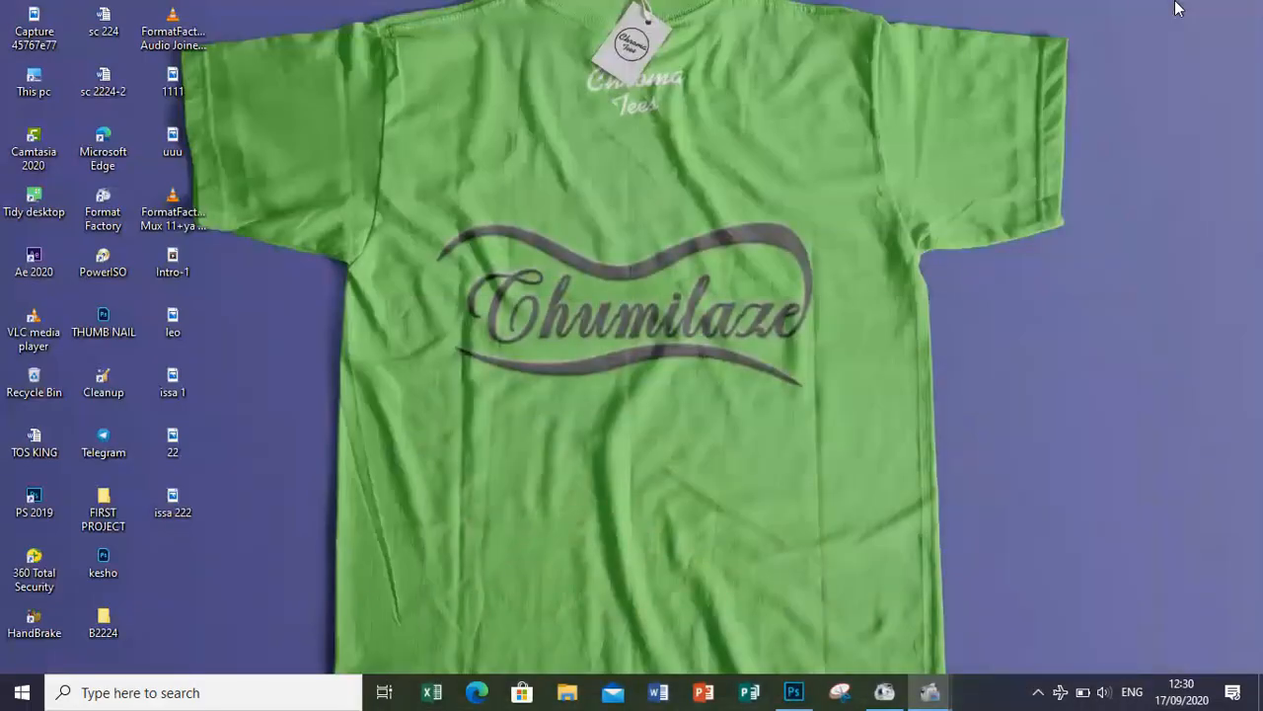
{"action": "right_click", "coordinate": [410, 168]}
{"action": "left_click", "coordinate": [513, 230]}
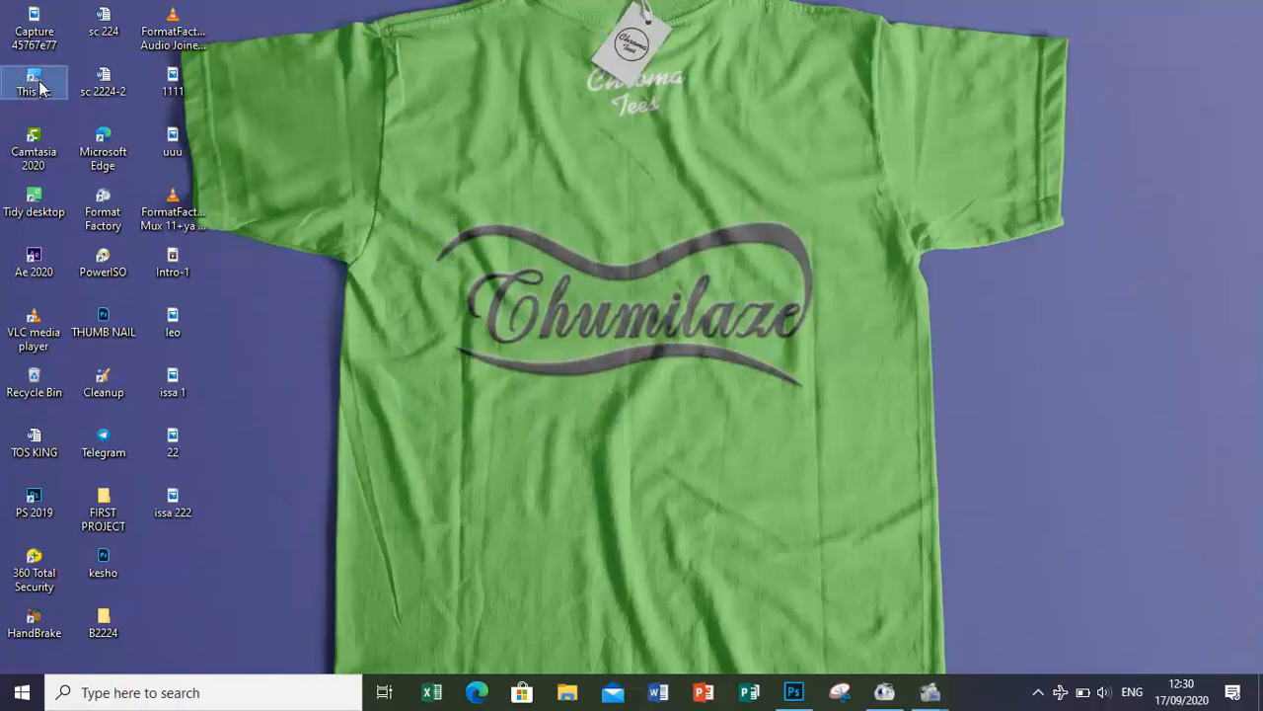
{"action": "double_click", "coordinate": [34, 83]}
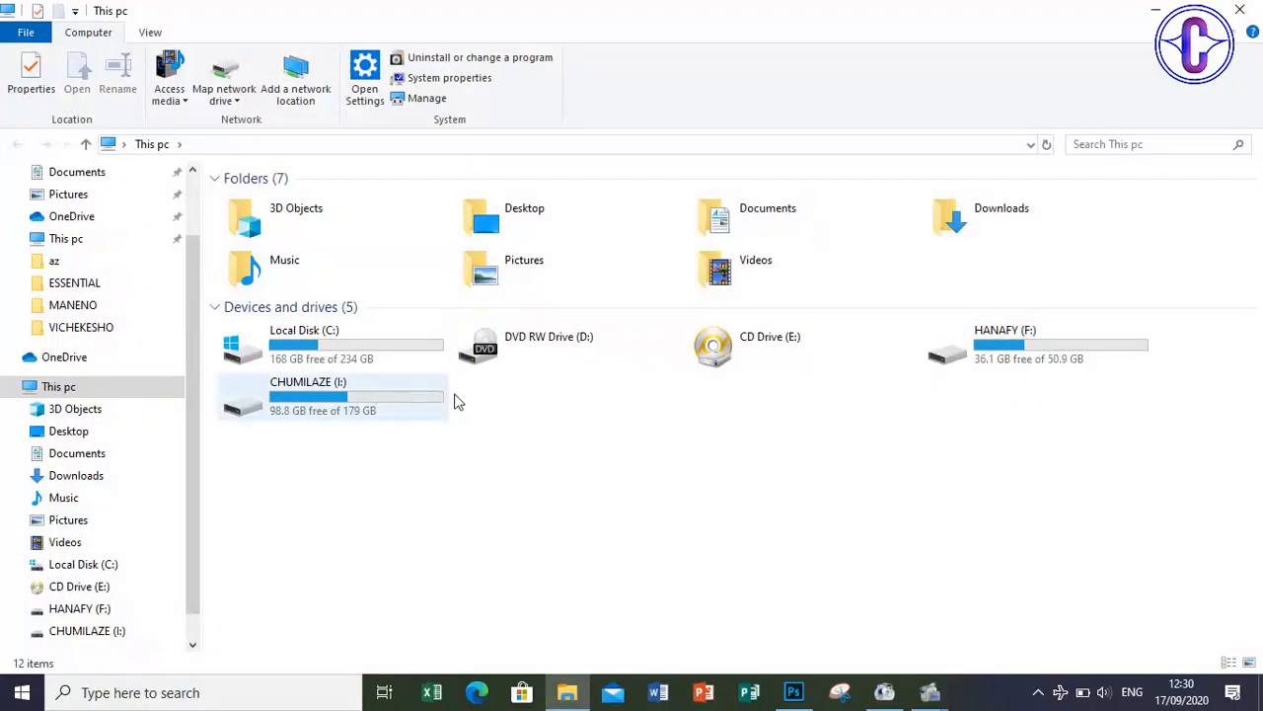
{"action": "double_click", "coordinate": [977, 353]}
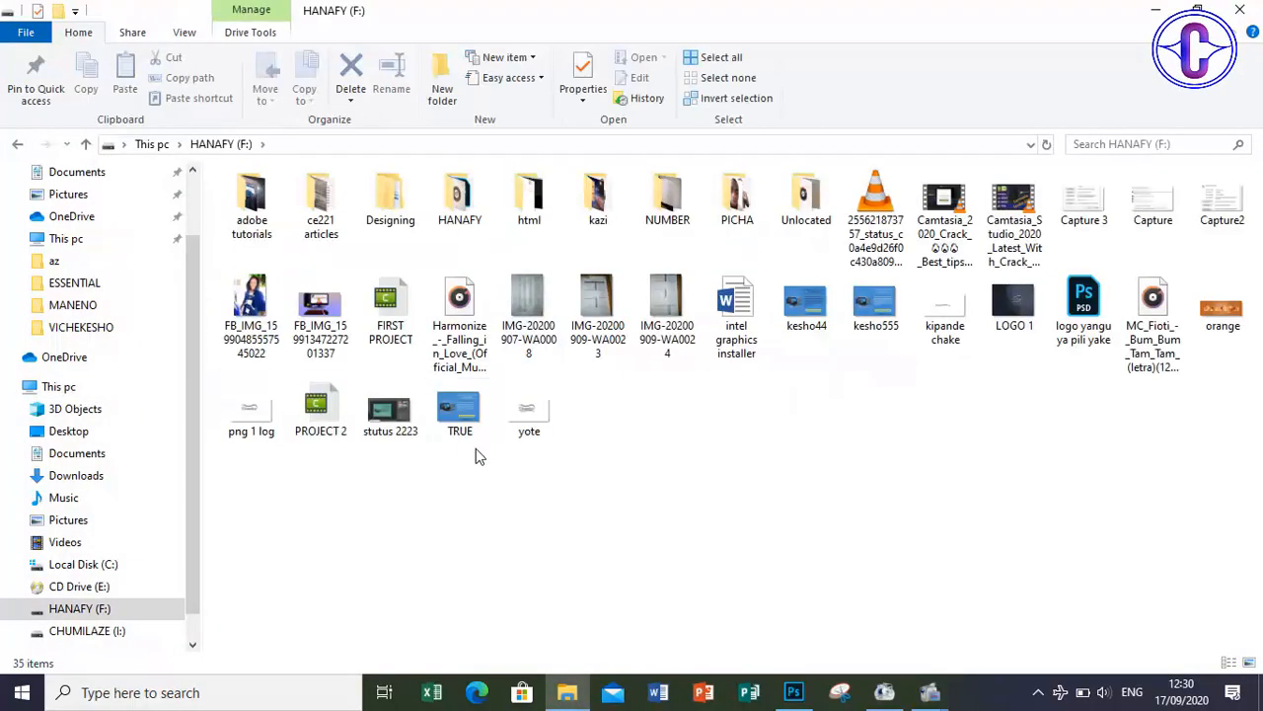
{"action": "left_click", "coordinate": [1217, 326]}
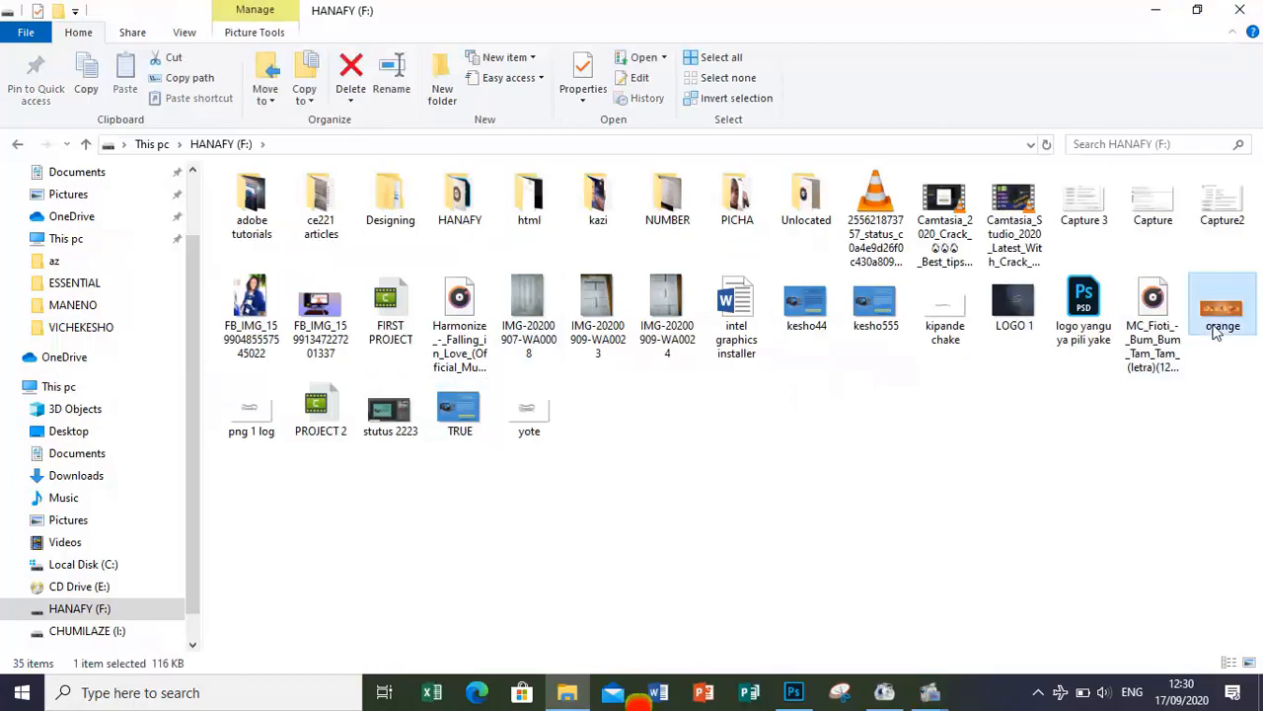